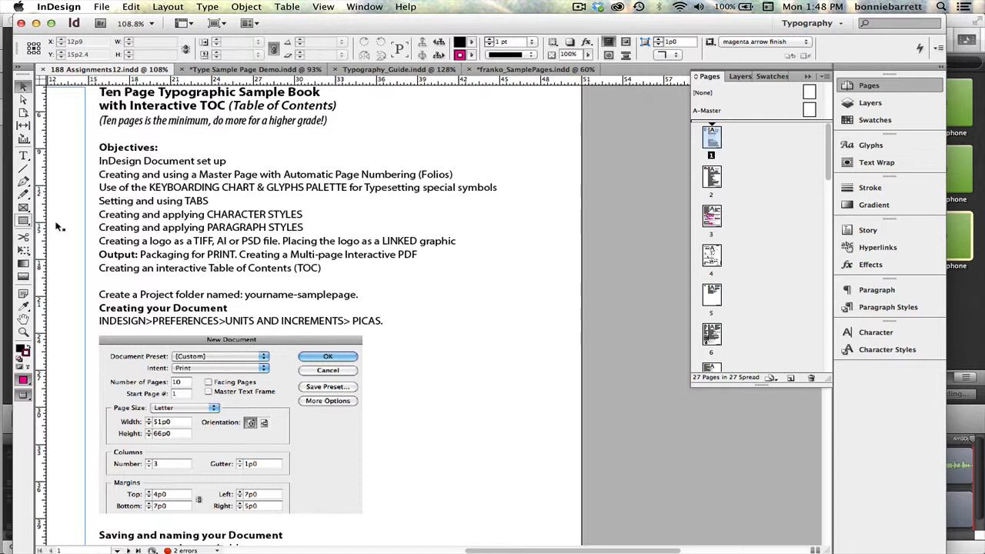
Set the horizontal ruler units to Picas in the Units & Increments preferences.
{"action": "left_click", "coordinate": [48, 7]}
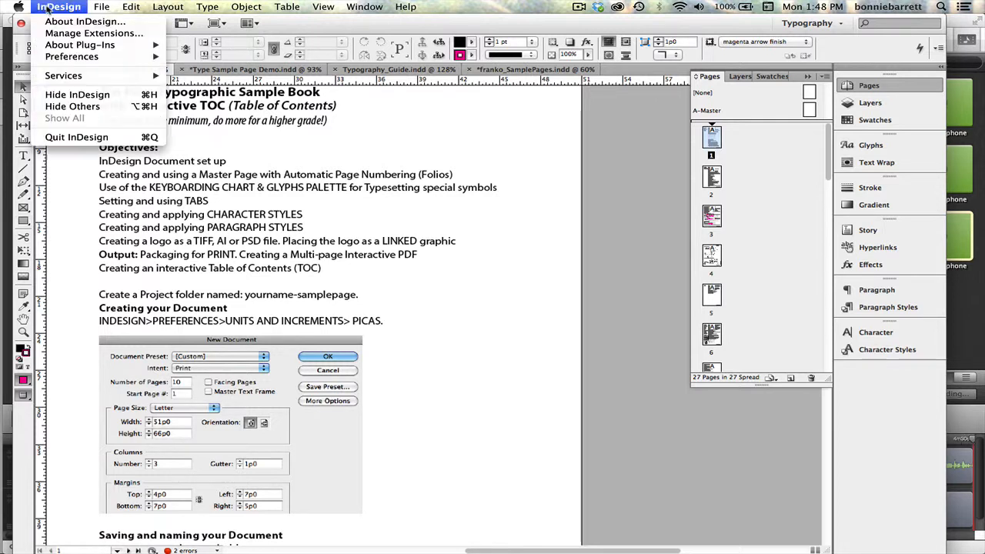
{"action": "mouse_move", "coordinate": [60, 57]}
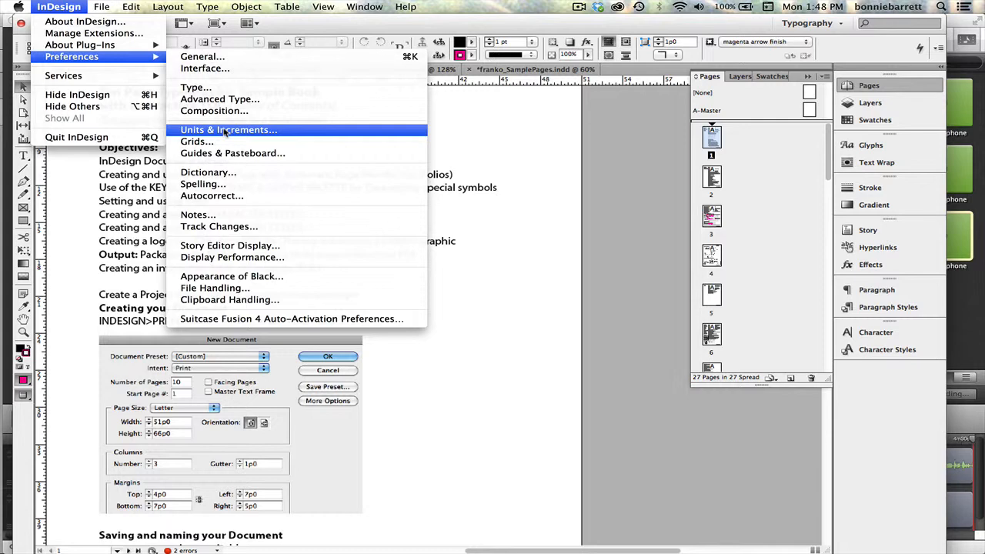
{"action": "left_click", "coordinate": [225, 130]}
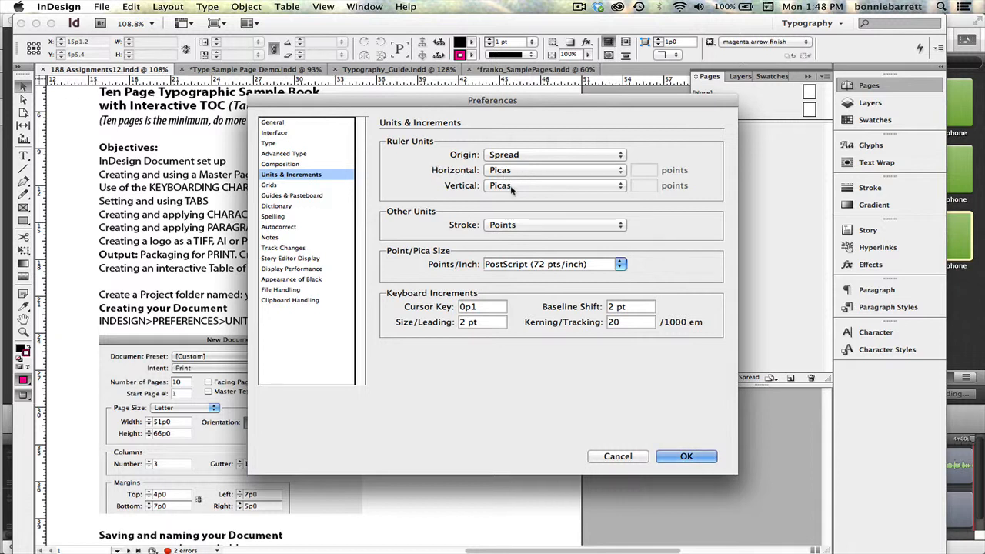
{"action": "left_click", "coordinate": [527, 173]}
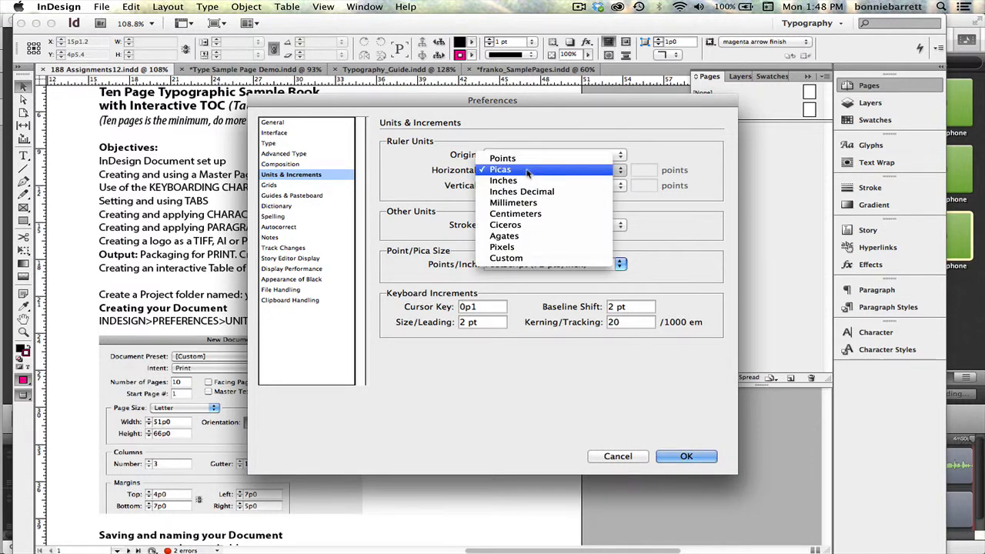
{"action": "left_click", "coordinate": [527, 170]}
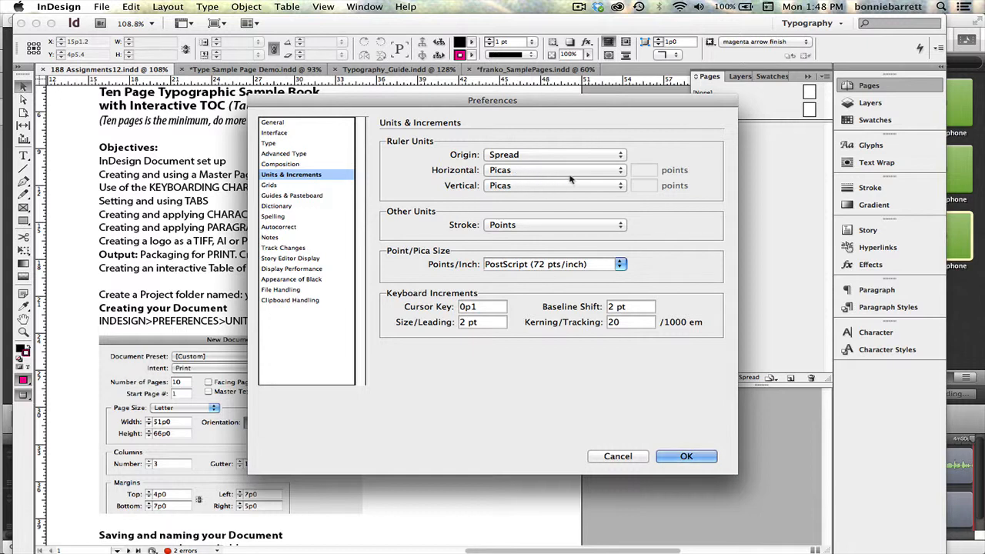
{"action": "left_click", "coordinate": [685, 457]}
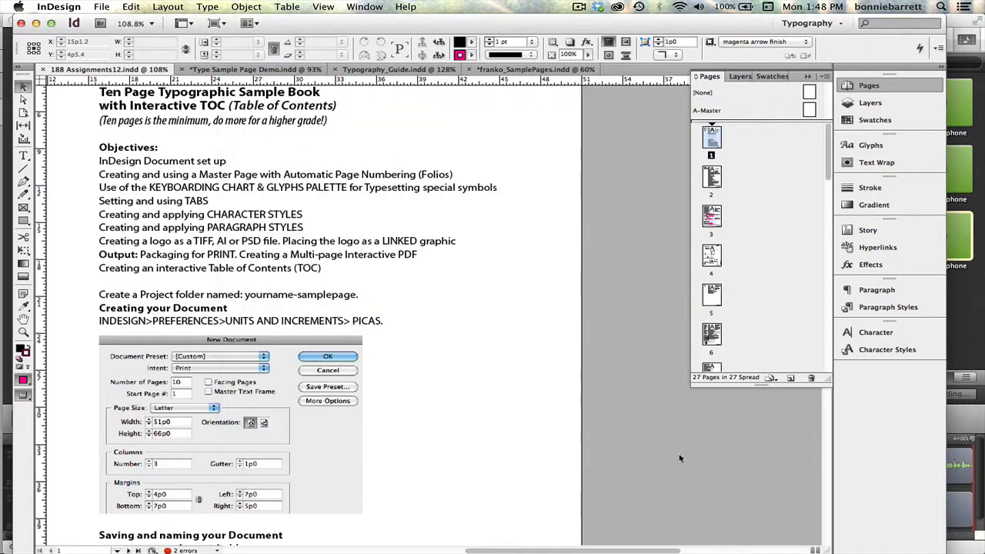
Start a new print document with 10 pages, Facing Pages disabled, and 3 columns.
{"action": "left_click", "coordinate": [100, 6]}
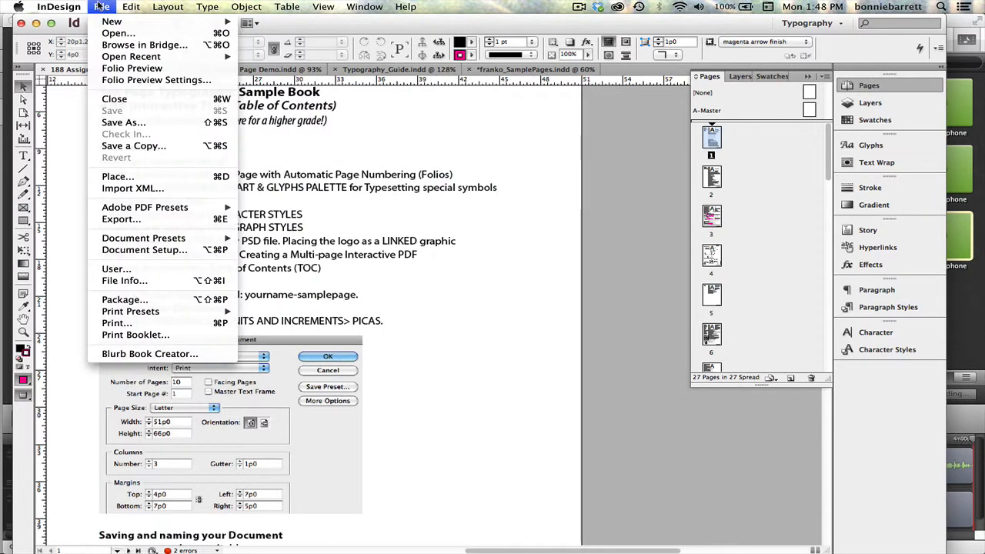
{"action": "mouse_move", "coordinate": [108, 22]}
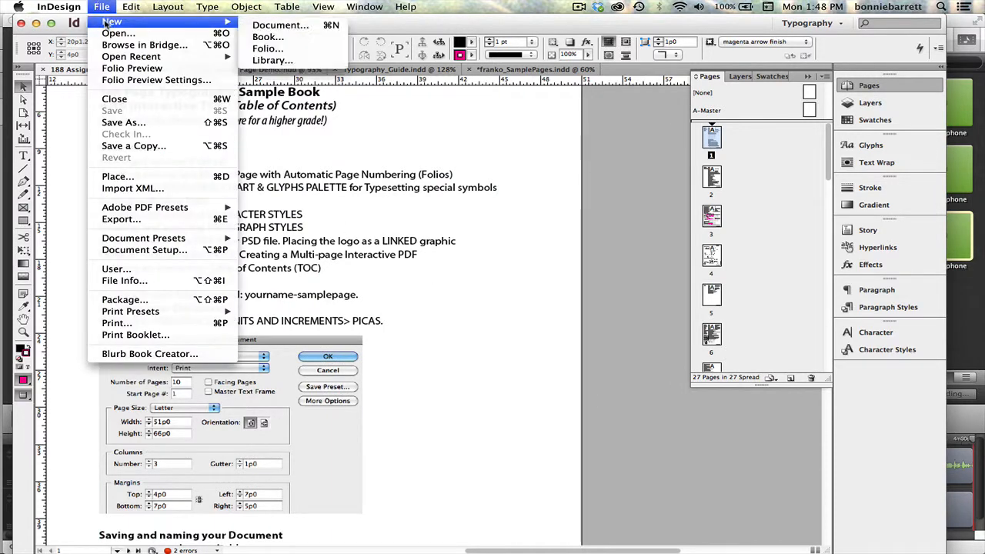
{"action": "left_click", "coordinate": [279, 25]}
{"action": "left_click_drag", "start_coordinate": [333, 74], "coordinate": [282, 72]}
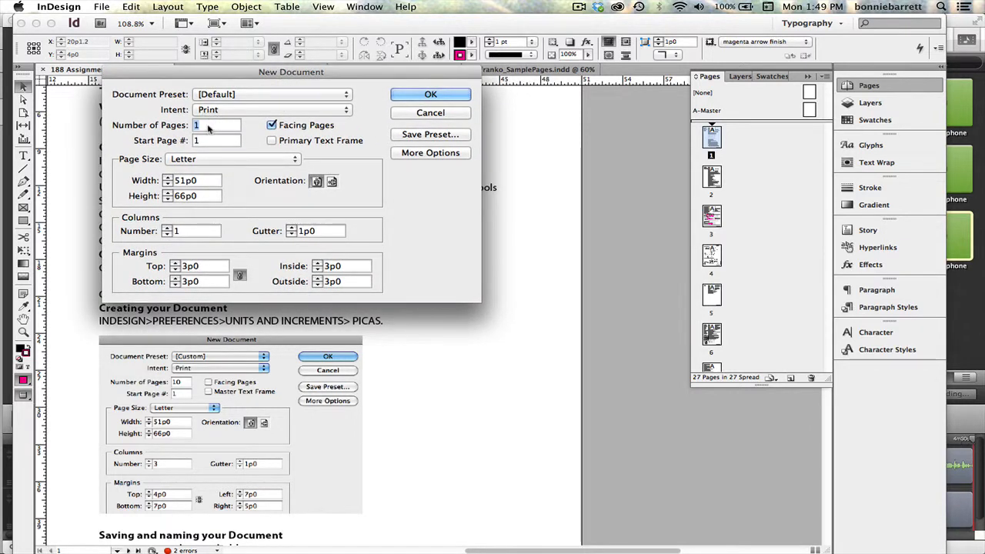
{"action": "type", "text": "10"}
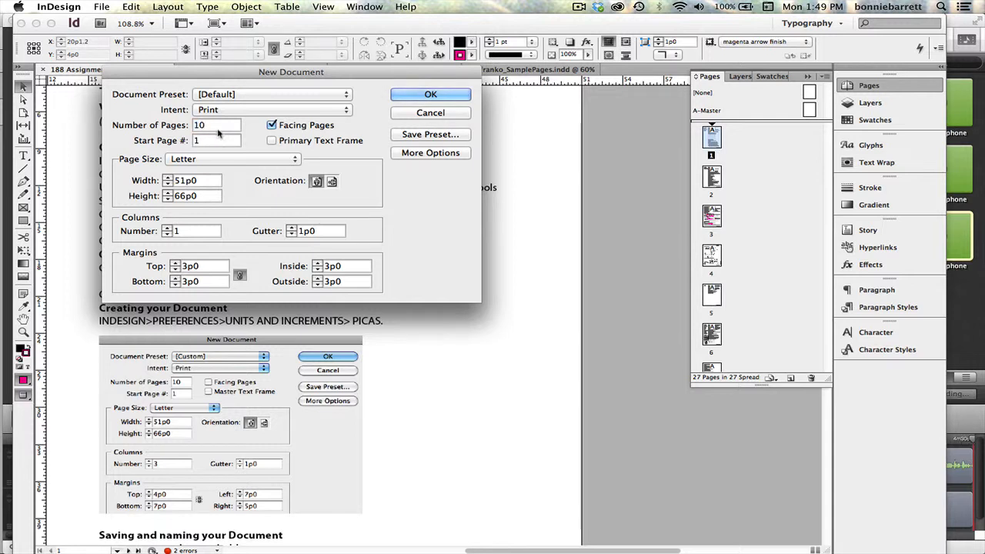
{"action": "left_click", "coordinate": [272, 125]}
{"action": "left_click", "coordinate": [272, 126]}
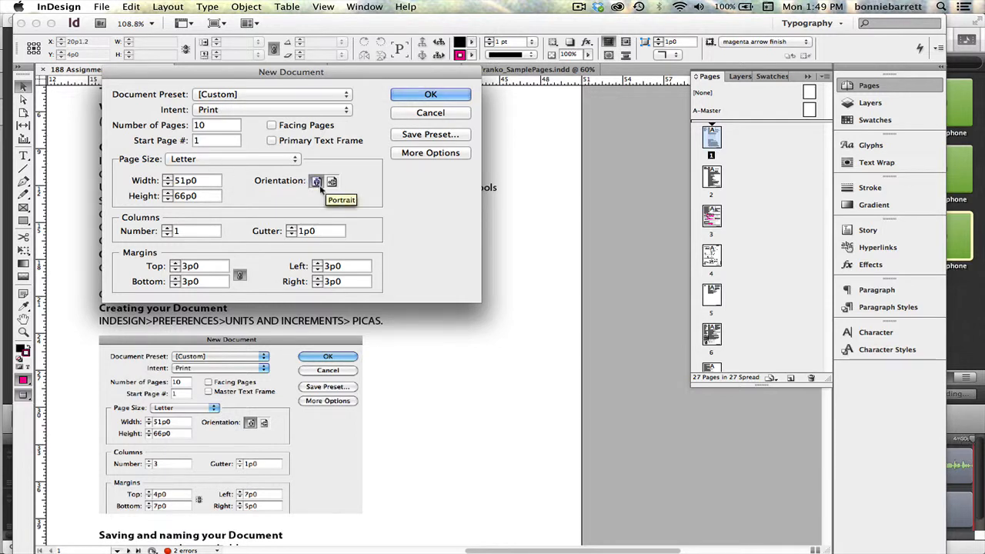
{"action": "left_click", "coordinate": [167, 228]}
{"action": "left_click", "coordinate": [166, 228]}
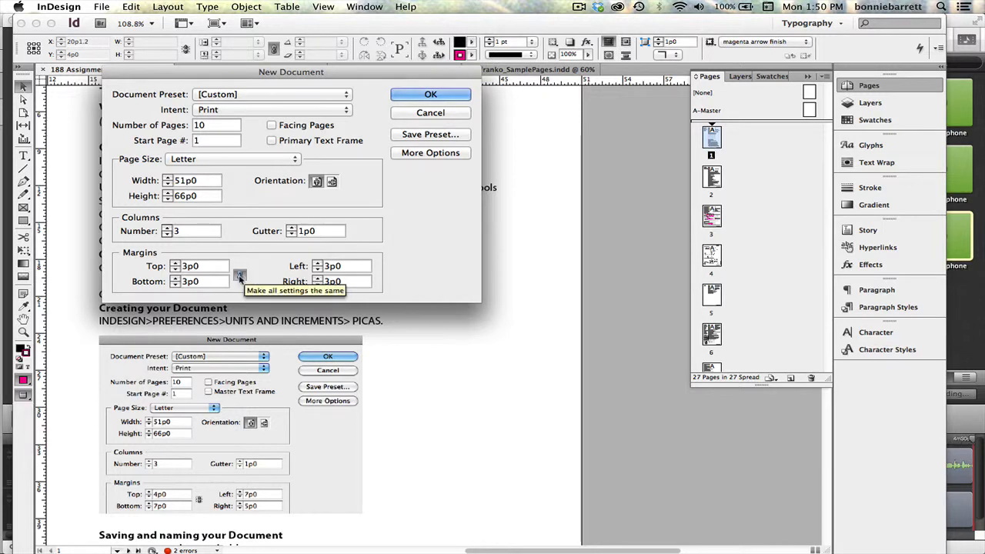
Unlink the margins, set top 4p0, bottom 7p0, left 7p0 and right 4p0, and create the document.
{"action": "left_click", "coordinate": [239, 276]}
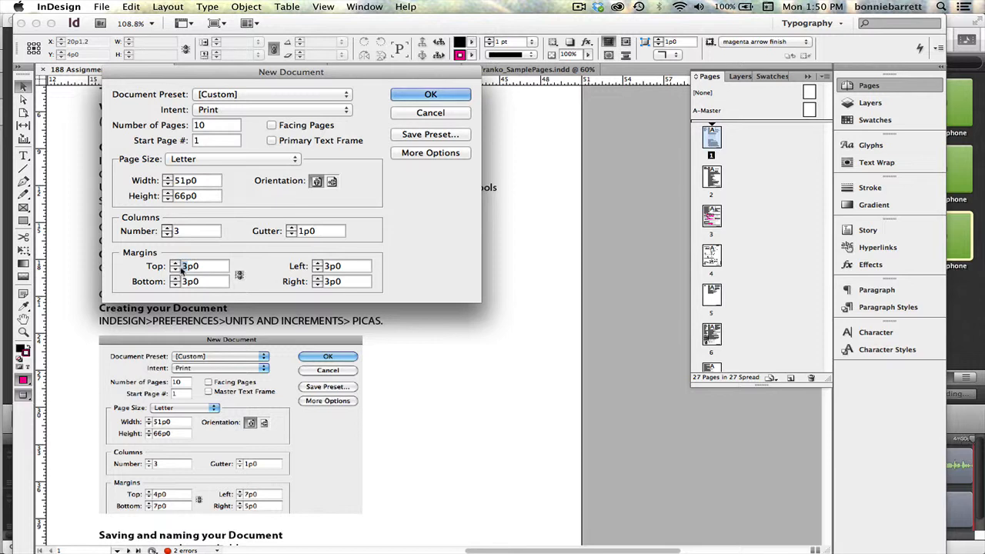
{"action": "type", "text": "4"}
{"action": "left_click_drag", "start_coordinate": [183, 282], "coordinate": [189, 282]}
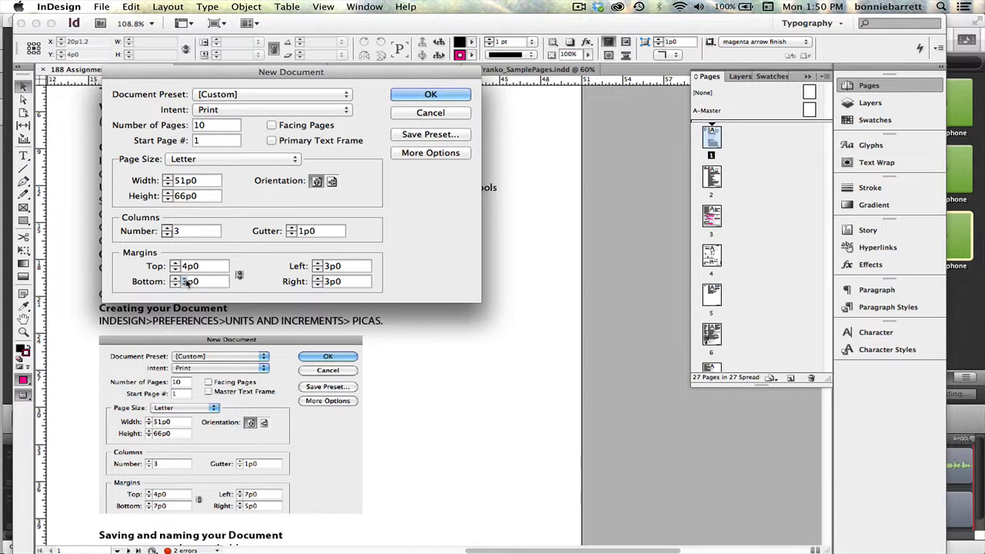
{"action": "type", "text": "7"}
{"action": "left_click_drag", "start_coordinate": [326, 266], "coordinate": [321, 267]}
{"action": "type", "text": "7"}
{"action": "left_click_drag", "start_coordinate": [329, 282], "coordinate": [323, 283]}
{"action": "type", "text": "4"}
{"action": "left_click", "coordinate": [430, 95]}
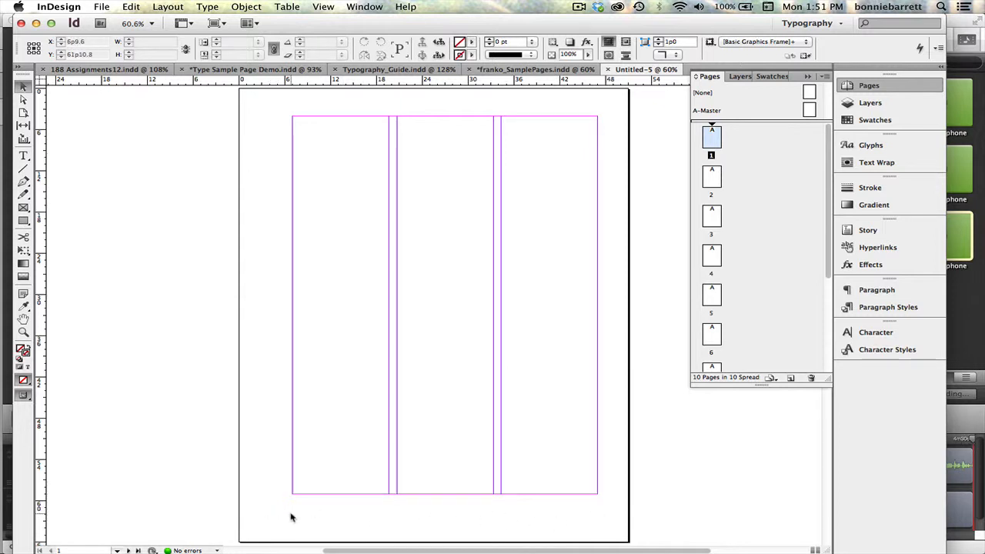
Start saving the document and create a Desktop project folder named with the author's name followed by "-Samplepages".
{"action": "left_click", "coordinate": [101, 6]}
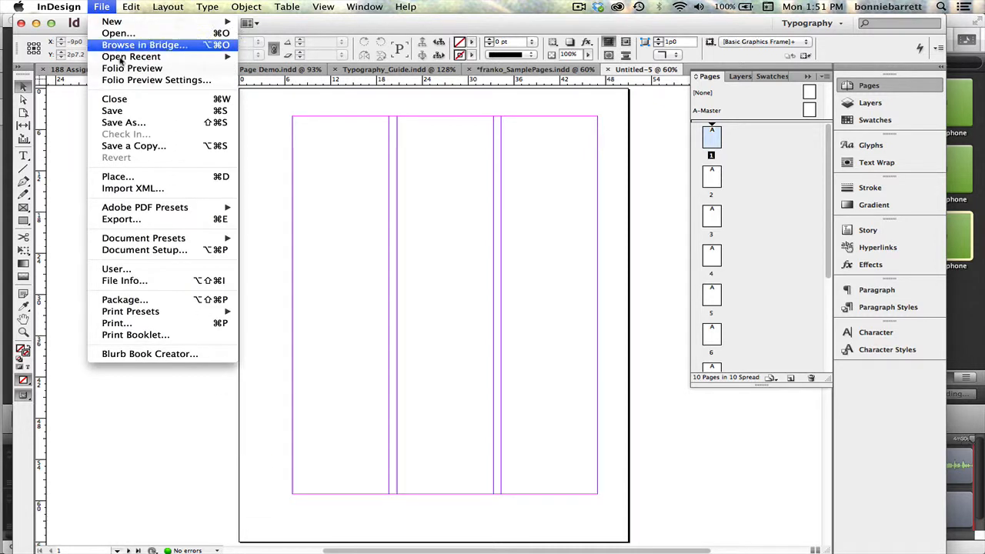
{"action": "left_click", "coordinate": [128, 111]}
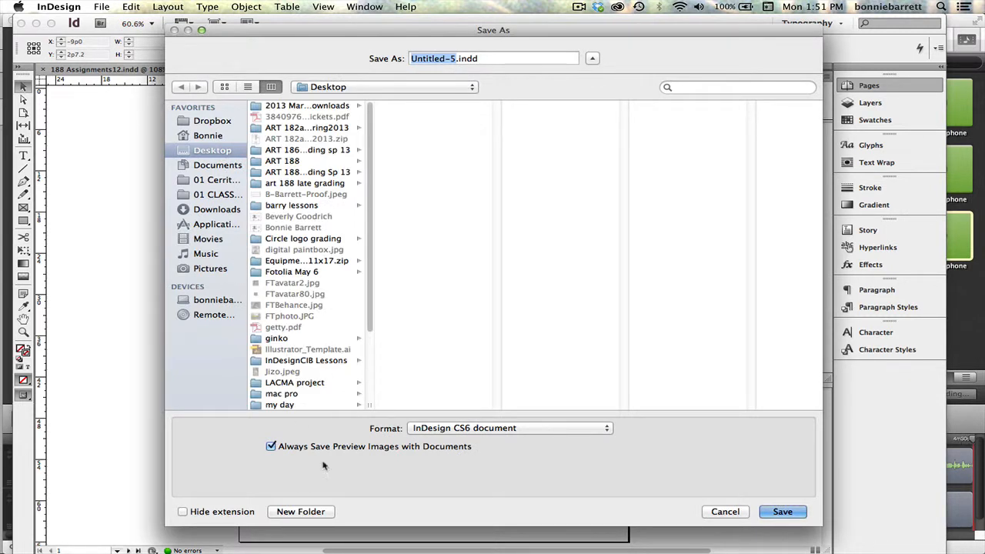
{"action": "left_click", "coordinate": [293, 512]}
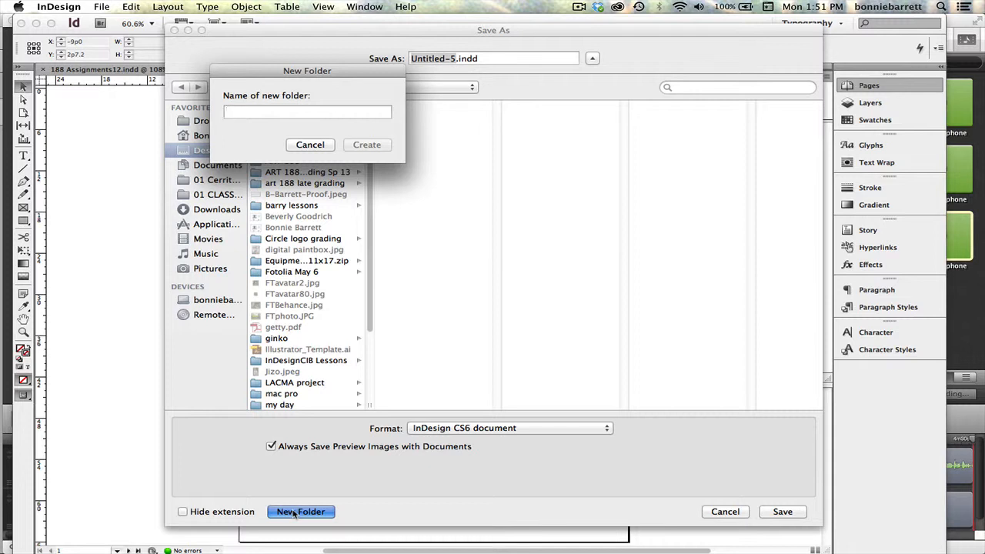
{"action": "type", "text": "bba"}
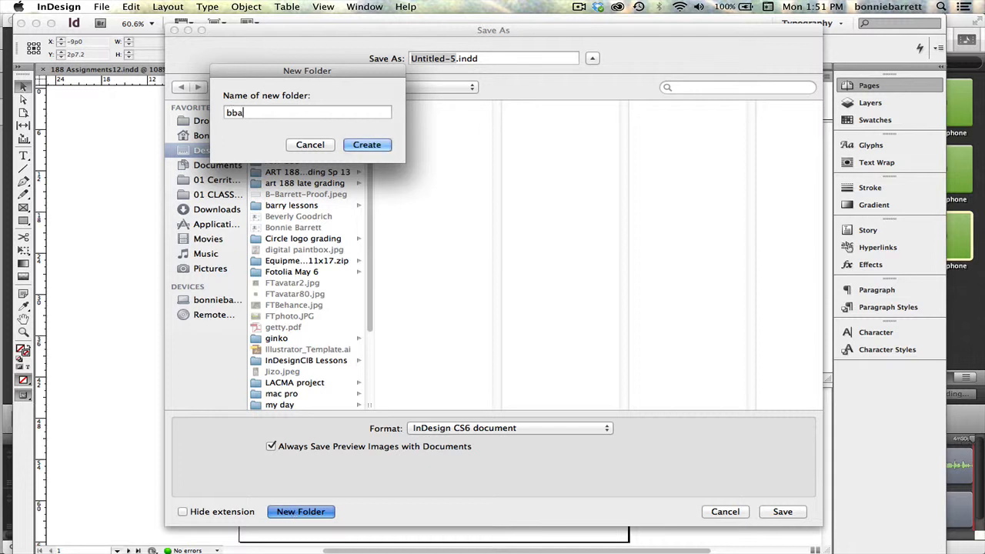
{"action": "type", "text": "rrett-Samplepages"}
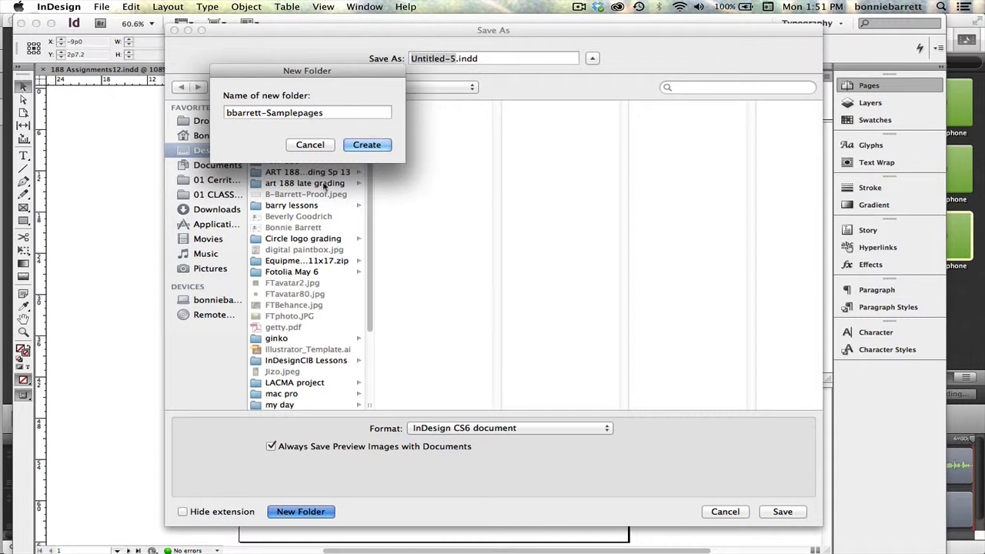
{"action": "left_click", "coordinate": [368, 146]}
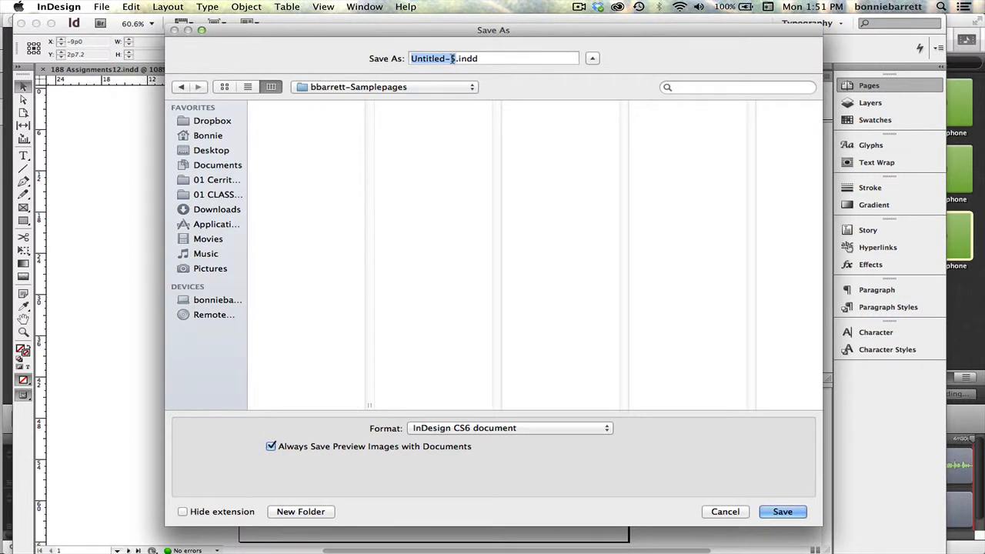
Save the document in the project folder under the author's name followed by "-samplepages", as an .indd file.
{"action": "type", "text": "bbarrett"}
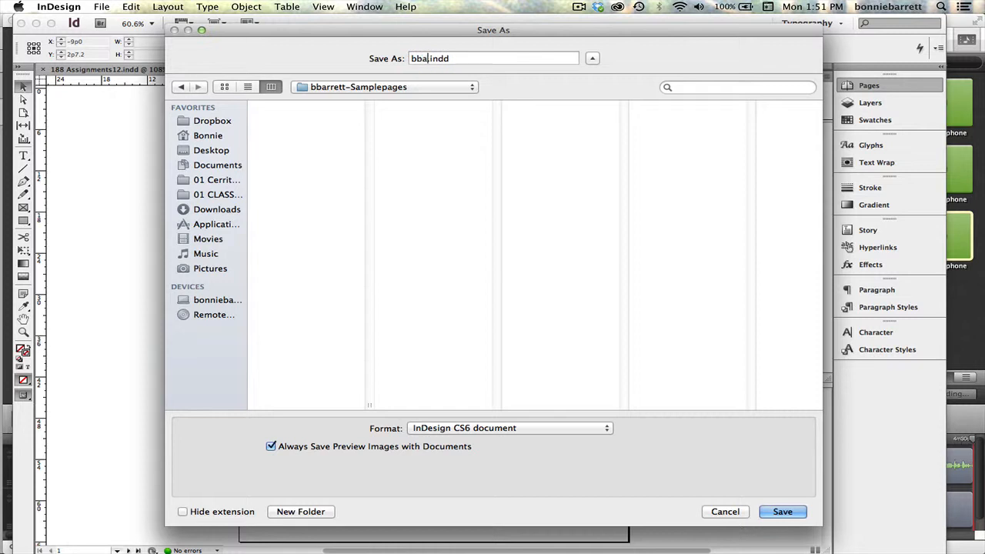
{"action": "type", "text": "-samplepages"}
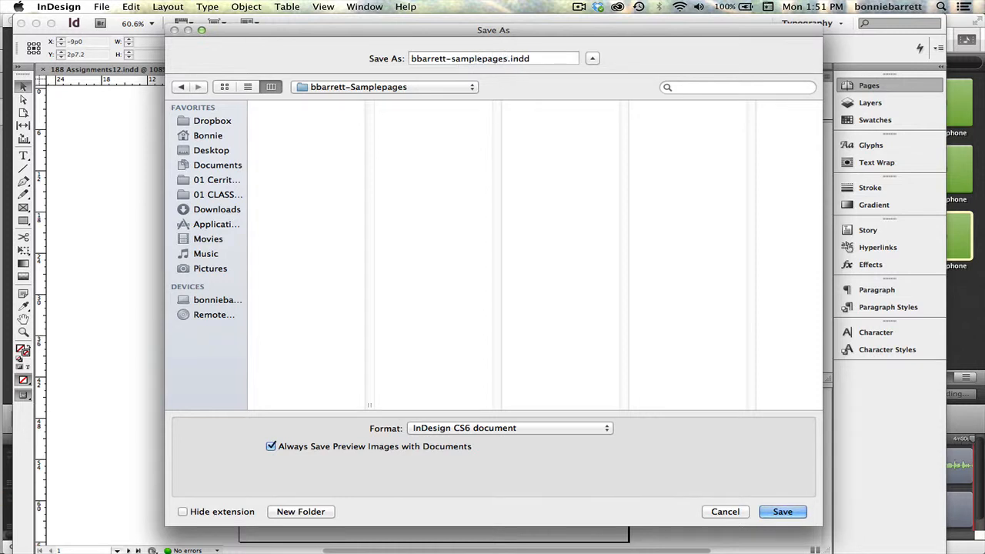
{"action": "key", "text": "Return"}
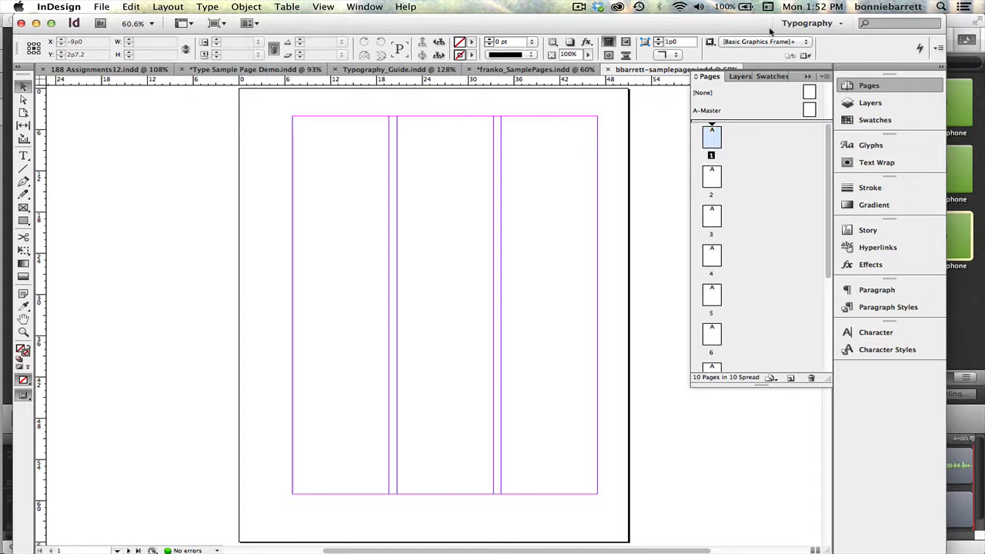
Choose the Typography workspace and look through the list of available panels.
{"action": "left_click", "coordinate": [841, 25]}
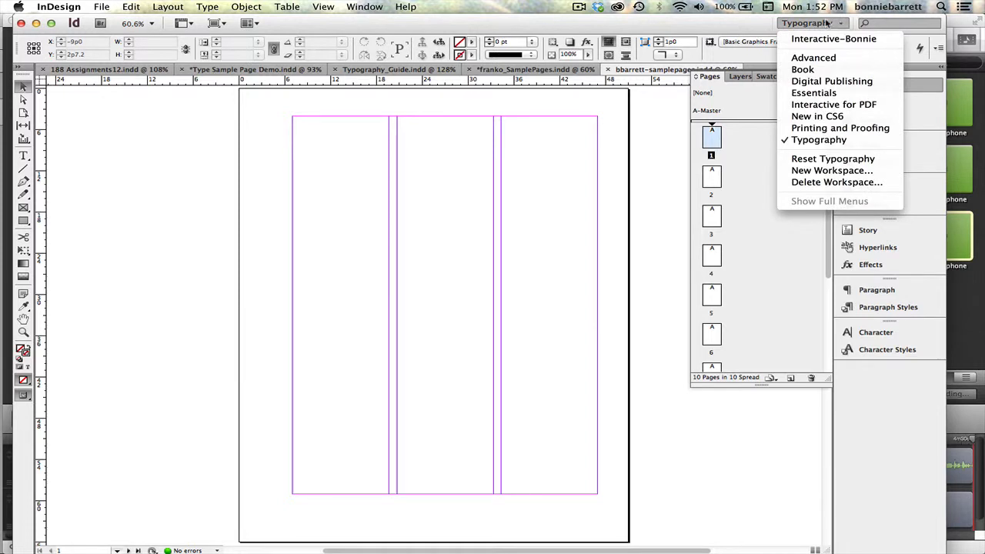
{"action": "left_click", "coordinate": [837, 141]}
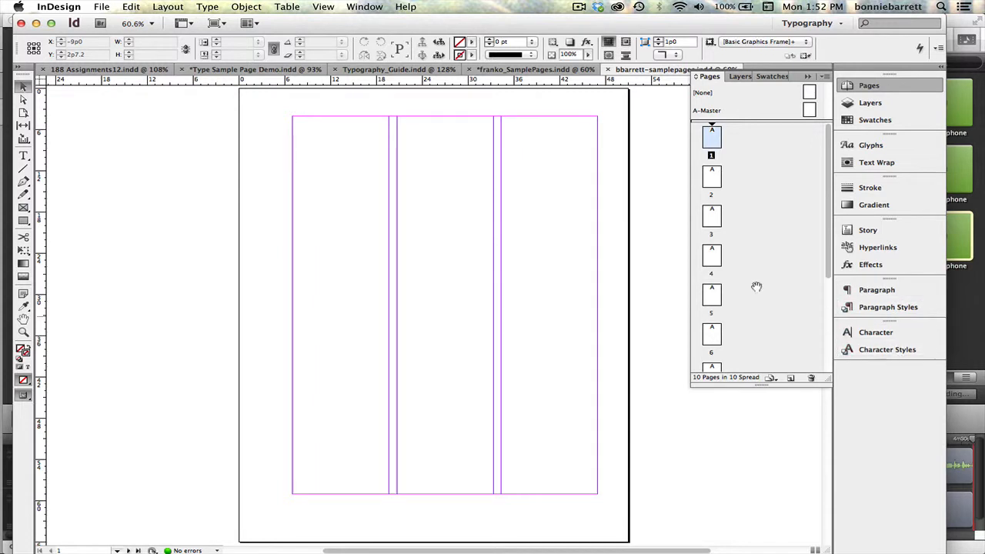
{"action": "left_click", "coordinate": [360, 8]}
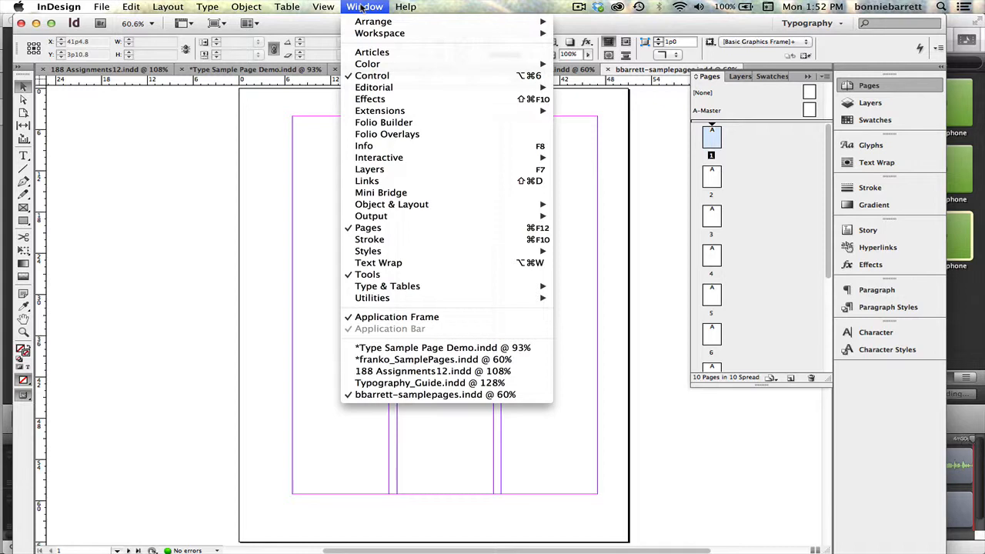
{"action": "left_click", "coordinate": [359, 8]}
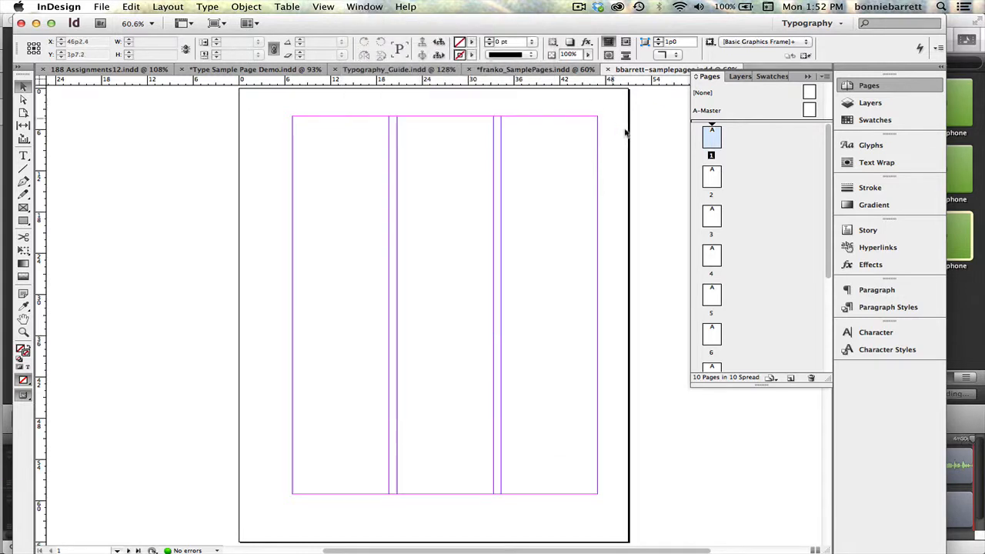
Collapse and reopen the Pages panel, then open the A-Master page for editing.
{"action": "left_click", "coordinate": [808, 76]}
{"action": "left_click", "coordinate": [858, 88]}
{"action": "left_click_drag", "start_coordinate": [827, 149], "coordinate": [817, 120]}
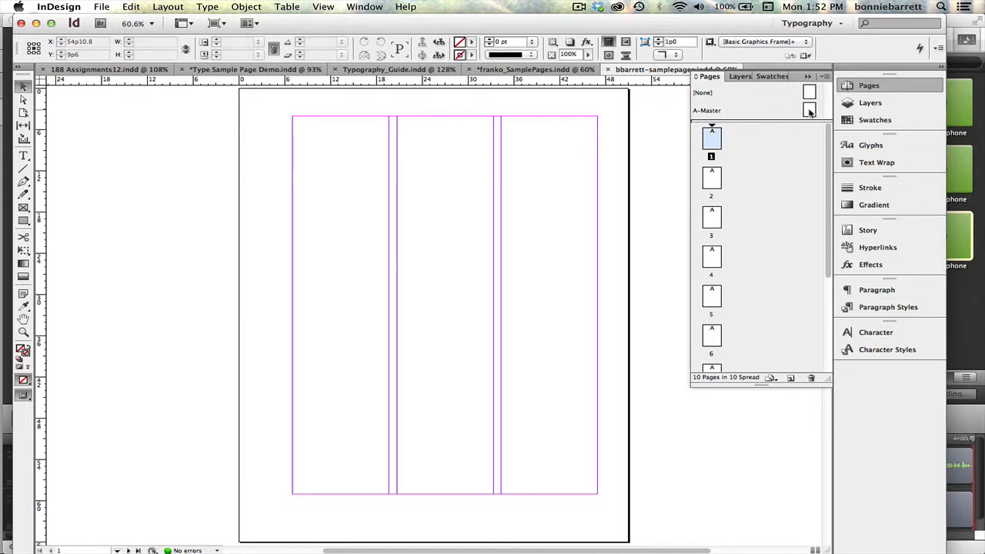
{"action": "double_click", "coordinate": [810, 112]}
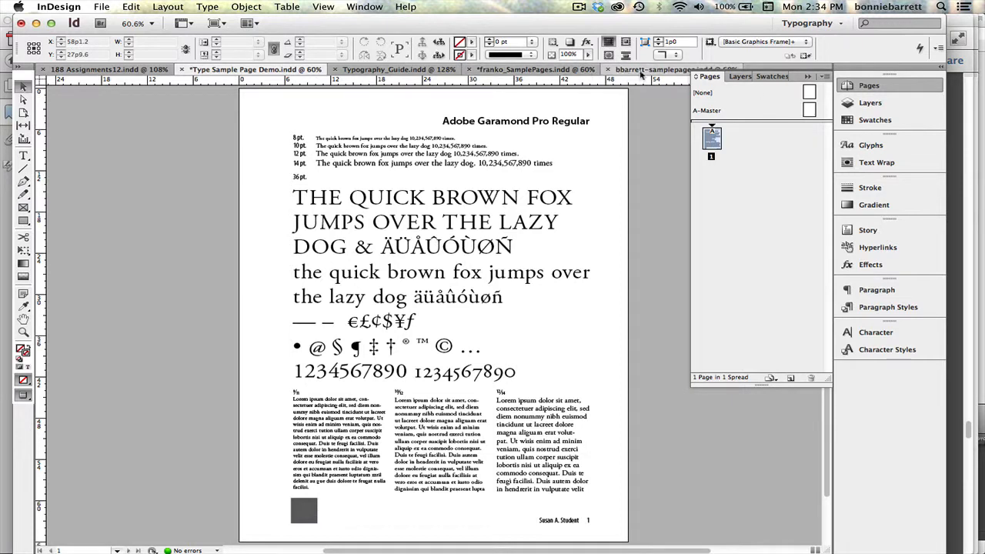
In the samplepages document's A-Master, draw a text frame across the top of the second and third columns and enter "Adobe Garamond Pro".
{"action": "left_click", "coordinate": [642, 70]}
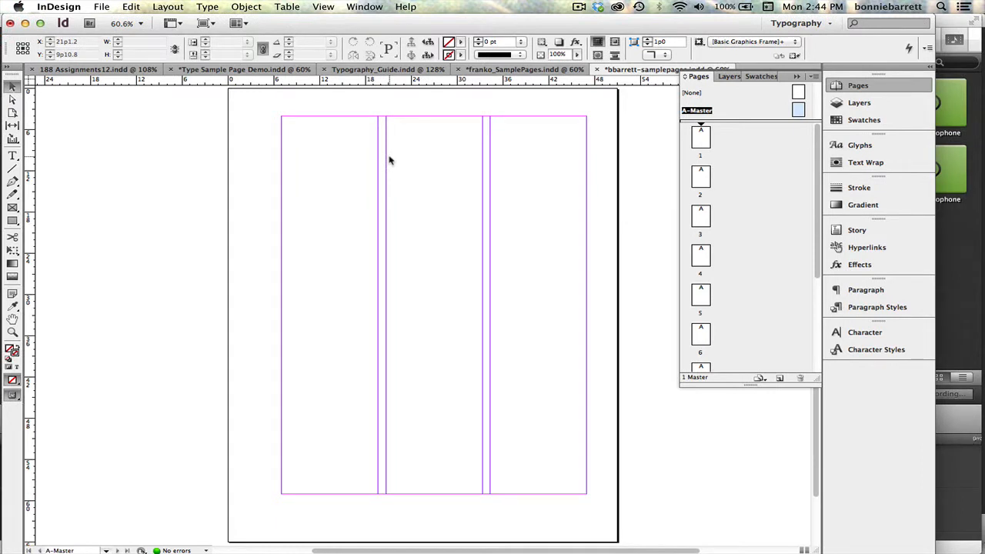
{"action": "left_click", "coordinate": [12, 157]}
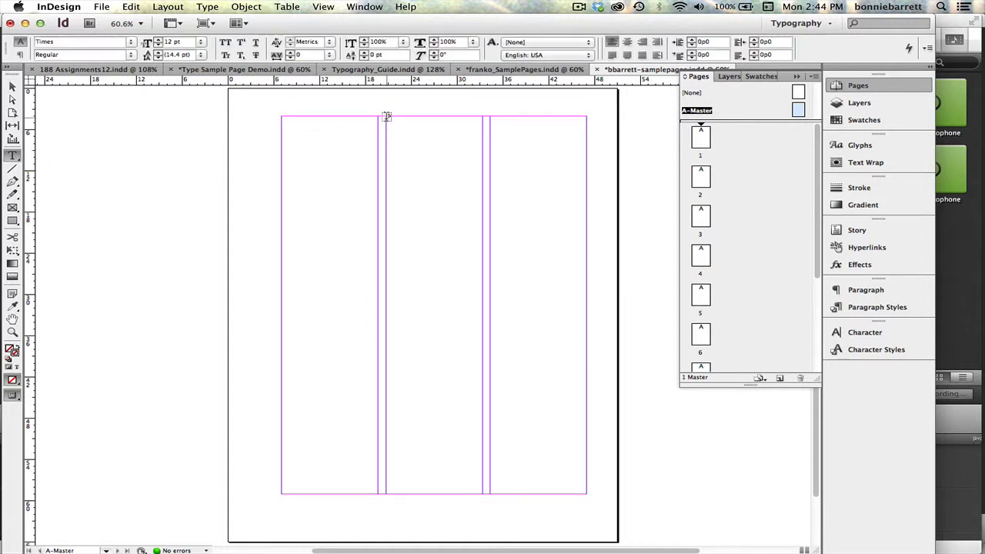
{"action": "left_click_drag", "start_coordinate": [386, 116], "coordinate": [589, 141]}
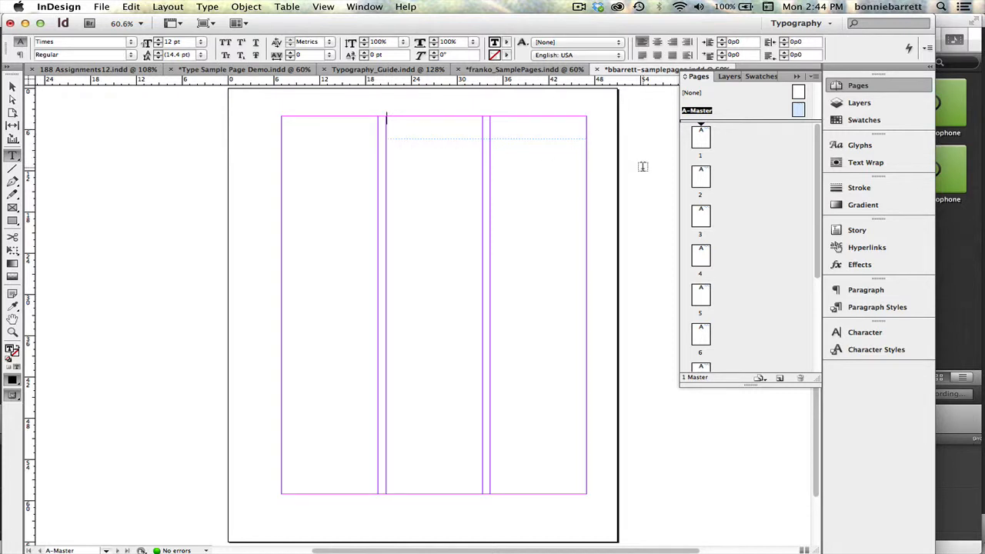
{"action": "type", "text": "Aaobe G"}
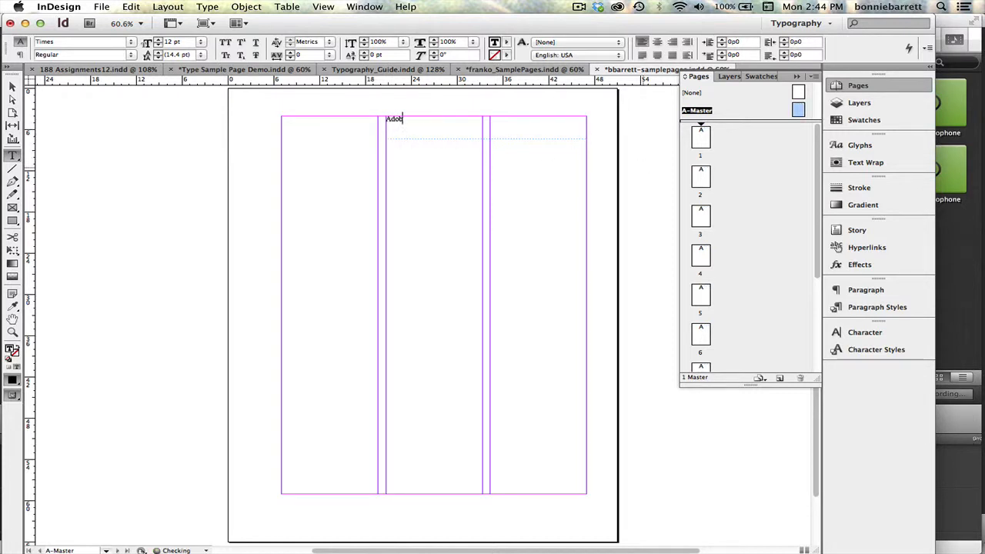
{"action": "type", "text": "aramond Pro"}
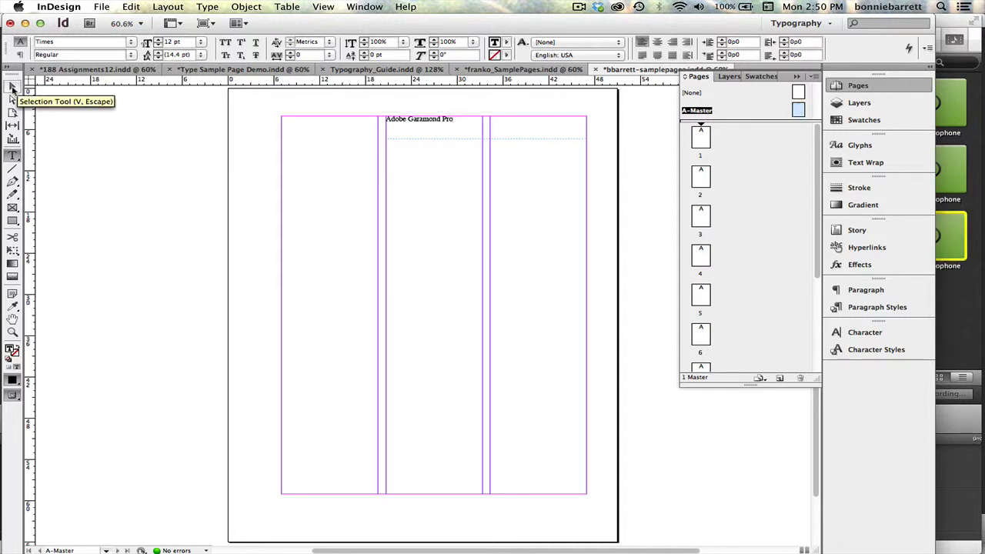
Shorten the heading frame to 2p0 high and draw a second text frame directly beneath it, spanning all three columns.
{"action": "left_click", "coordinate": [13, 89]}
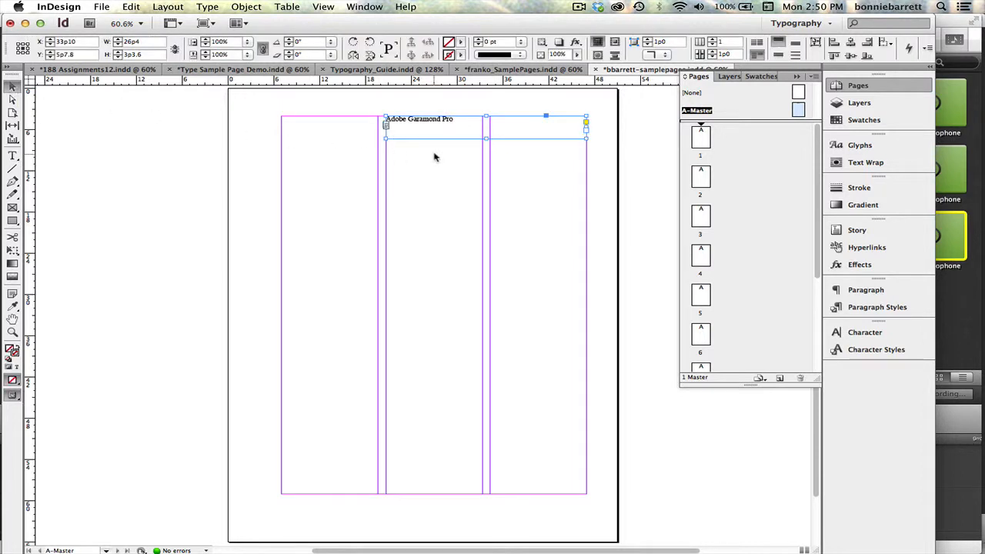
{"action": "left_click_drag", "start_coordinate": [484, 138], "coordinate": [486, 128]}
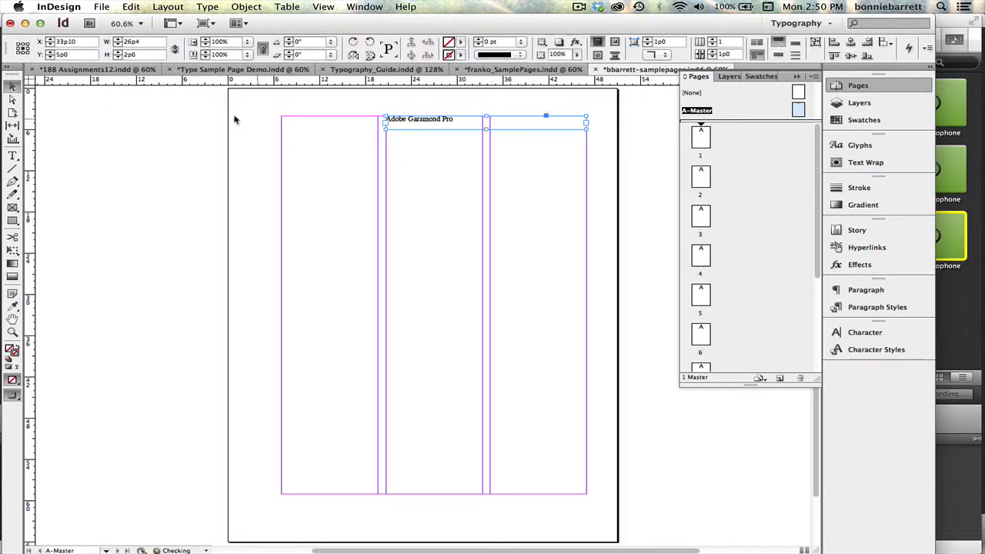
{"action": "left_click", "coordinate": [12, 155]}
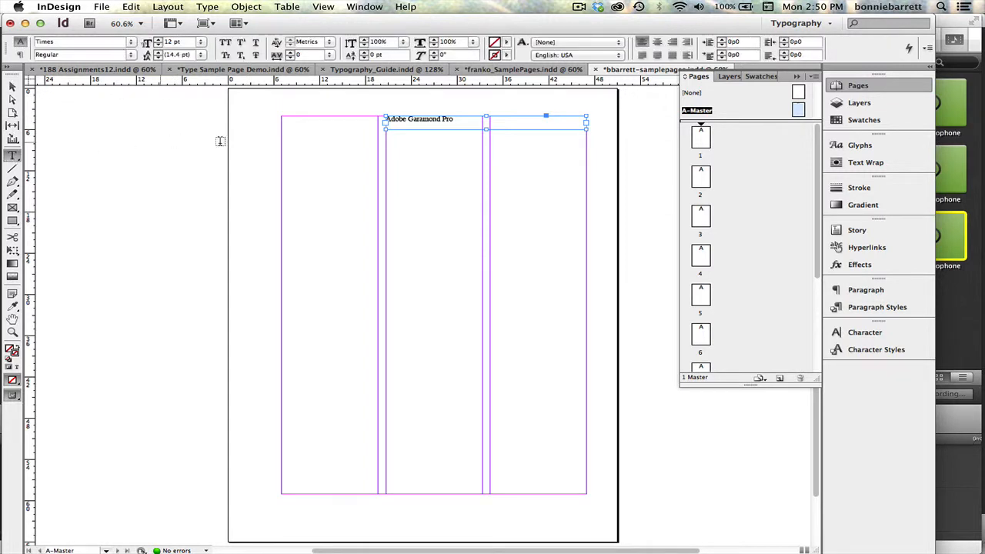
{"action": "left_click", "coordinate": [457, 120]}
{"action": "left_click_drag", "start_coordinate": [457, 120], "coordinate": [385, 119]}
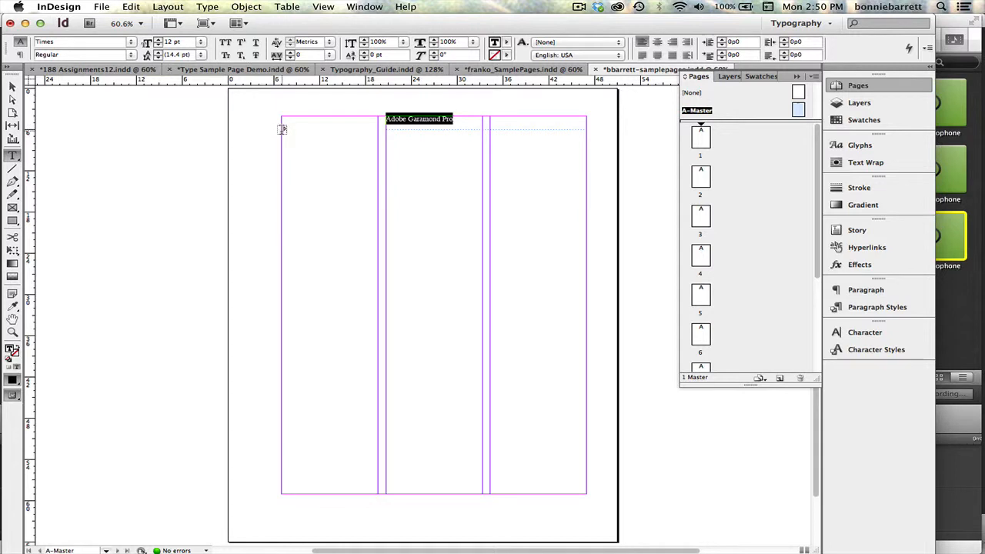
{"action": "left_click_drag", "start_coordinate": [282, 131], "coordinate": [589, 364]}
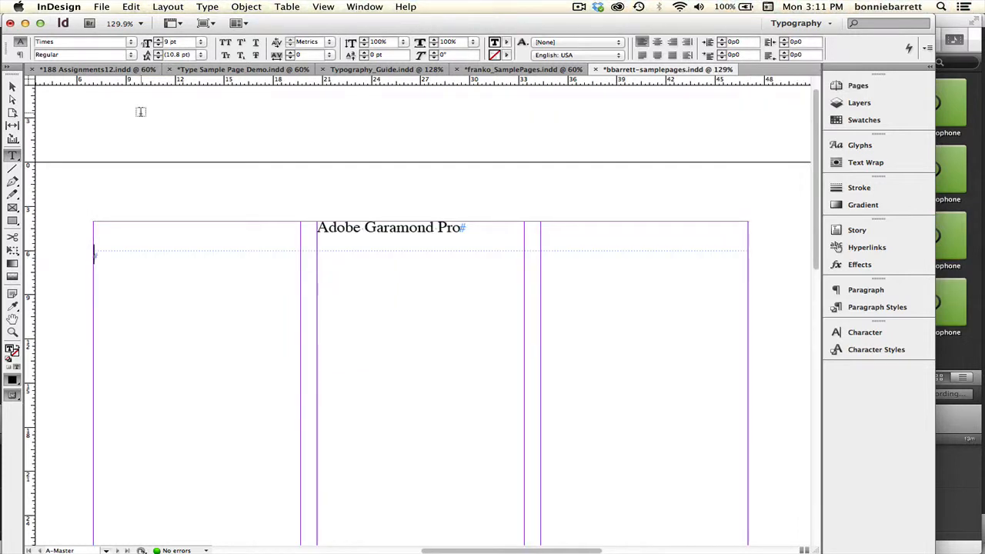
Set the type in the three-column frame to Adobe Garamond Pro Regular at 8 pt.
{"action": "left_click", "coordinate": [130, 42]}
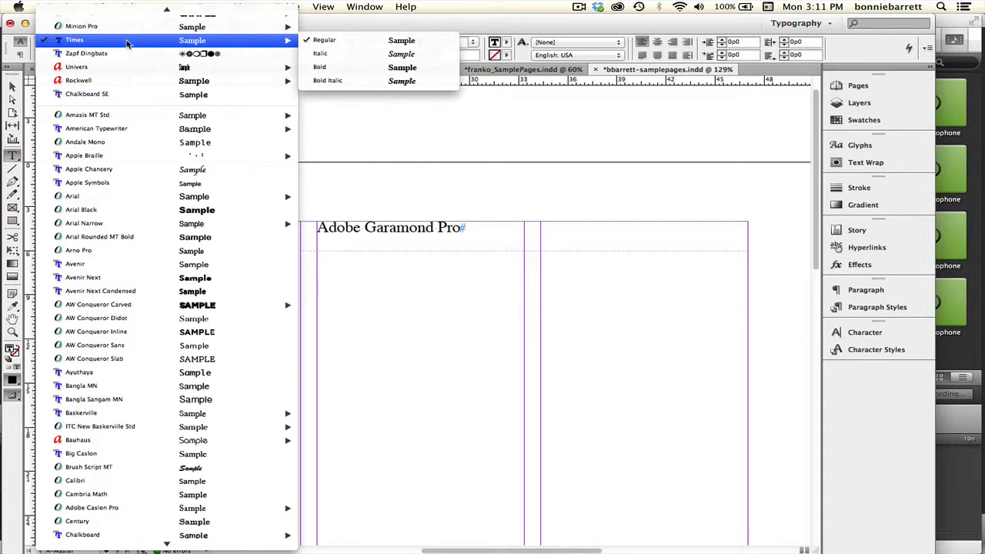
{"action": "scroll", "coordinate": [127, 44], "scroll_direction": "up", "scroll_amount": 2}
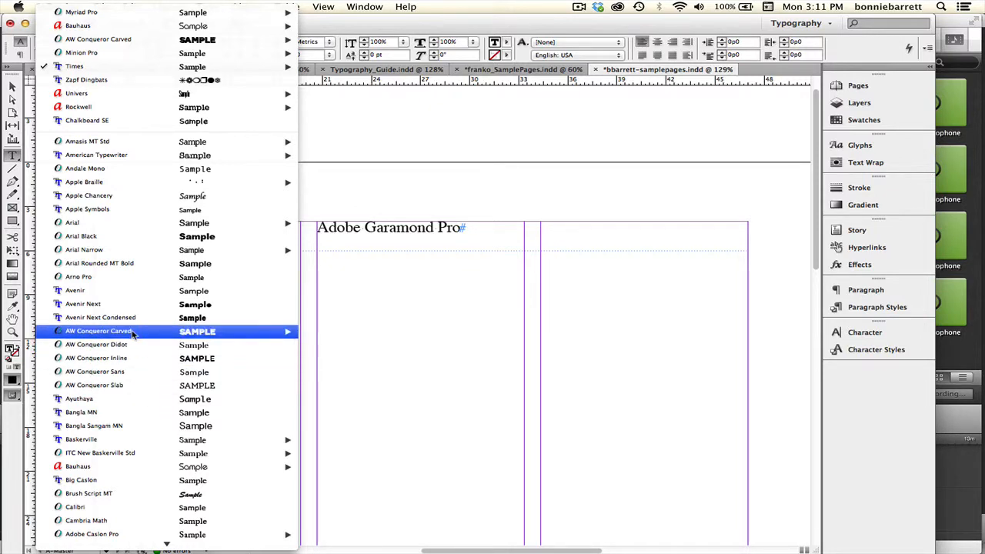
{"action": "mouse_move", "coordinate": [132, 332]}
{"action": "scroll", "coordinate": [107, 487], "scroll_direction": "down", "scroll_amount": 6}
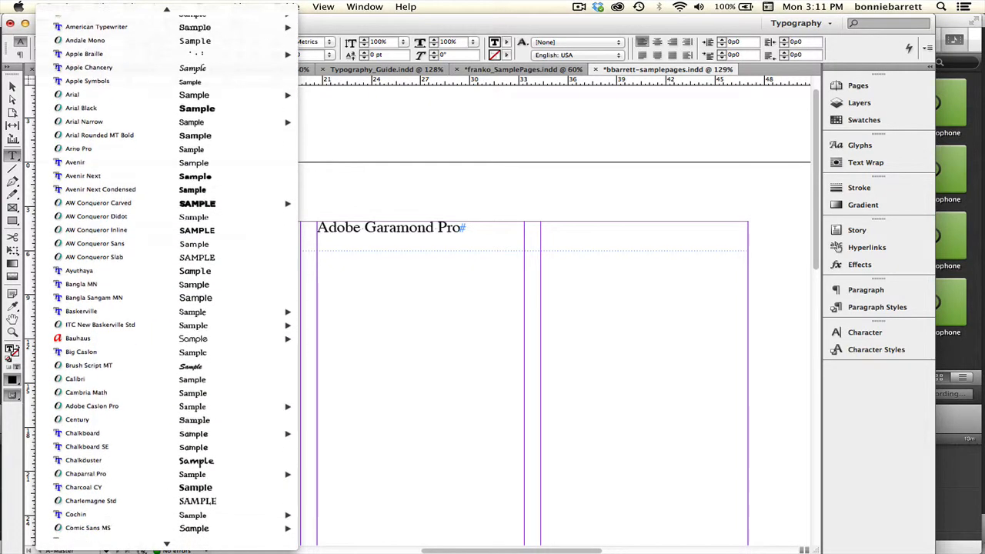
{"action": "scroll", "coordinate": [107, 487], "scroll_direction": "down", "scroll_amount": 8}
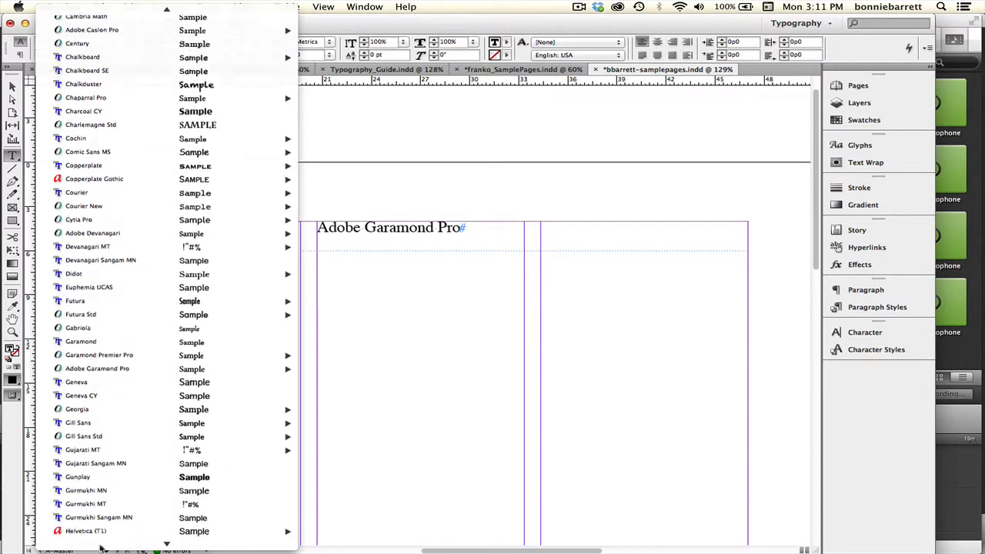
{"action": "mouse_move", "coordinate": [111, 445]}
{"action": "mouse_move", "coordinate": [126, 362]}
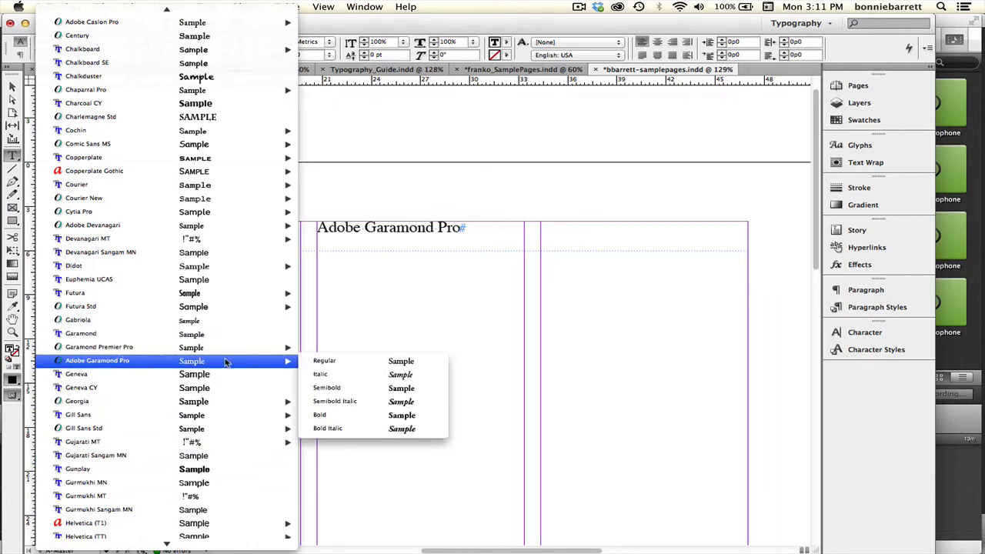
{"action": "left_click", "coordinate": [331, 365]}
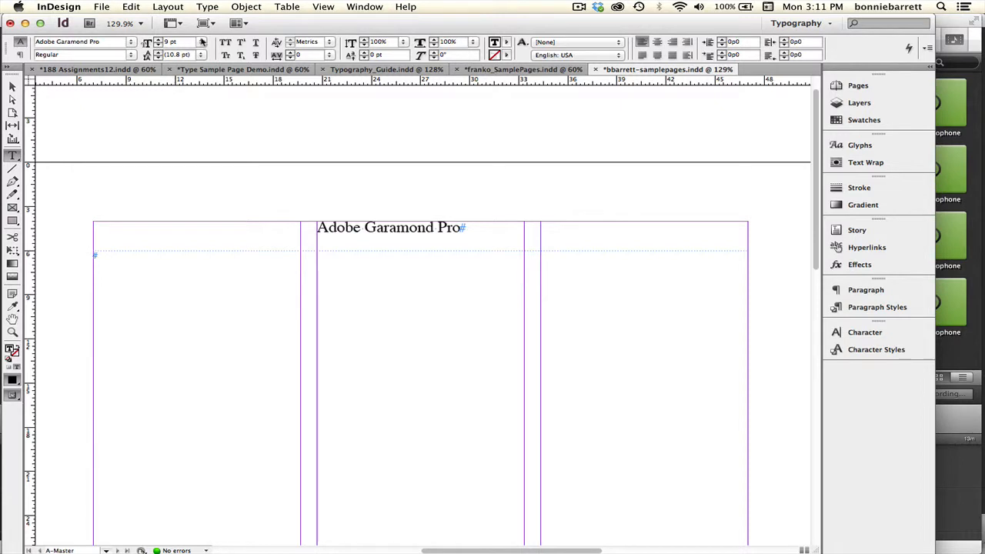
{"action": "left_click", "coordinate": [202, 43]}
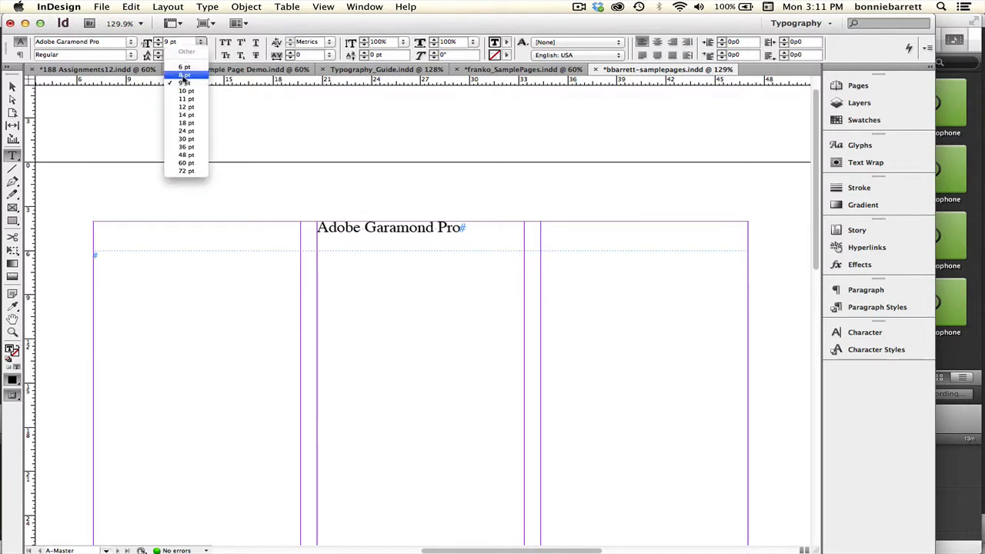
{"action": "left_click", "coordinate": [185, 75]}
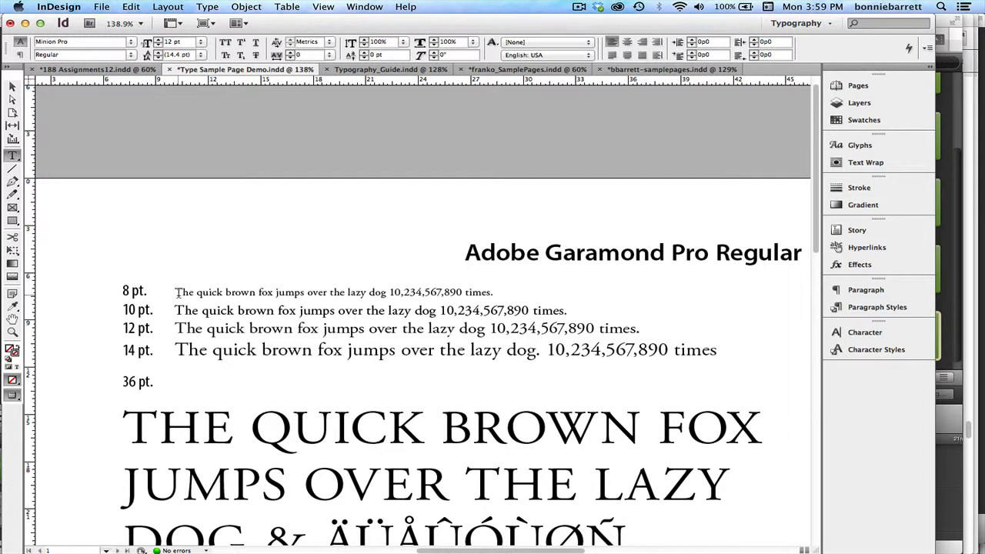
Return to the samplepages document and show hidden characters.
{"action": "left_click", "coordinate": [621, 70]}
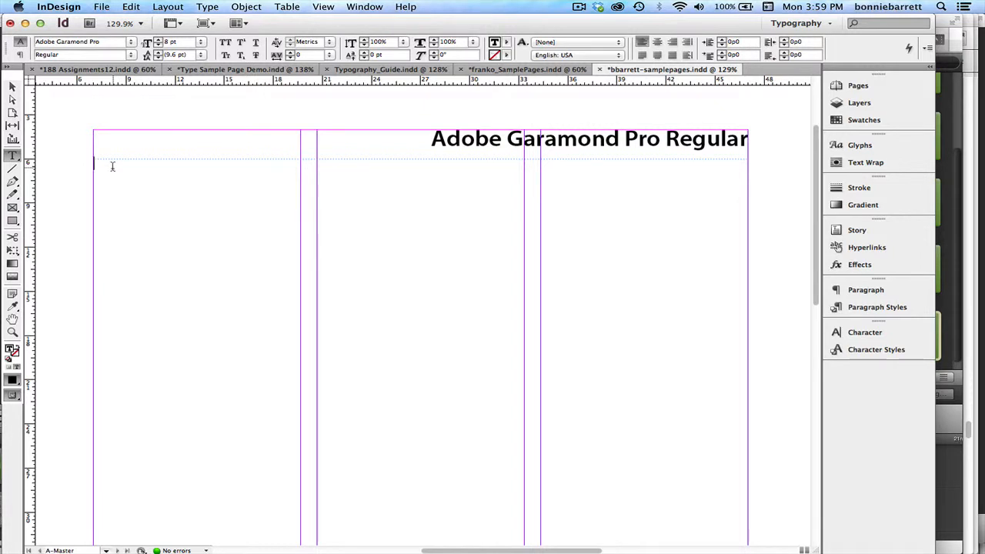
{"action": "left_click", "coordinate": [208, 6]}
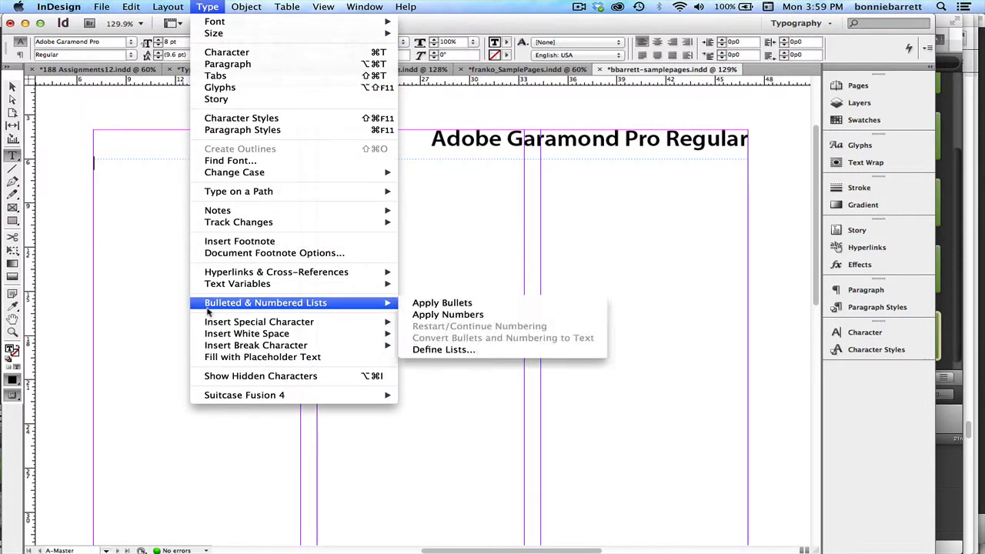
{"action": "left_click", "coordinate": [216, 375]}
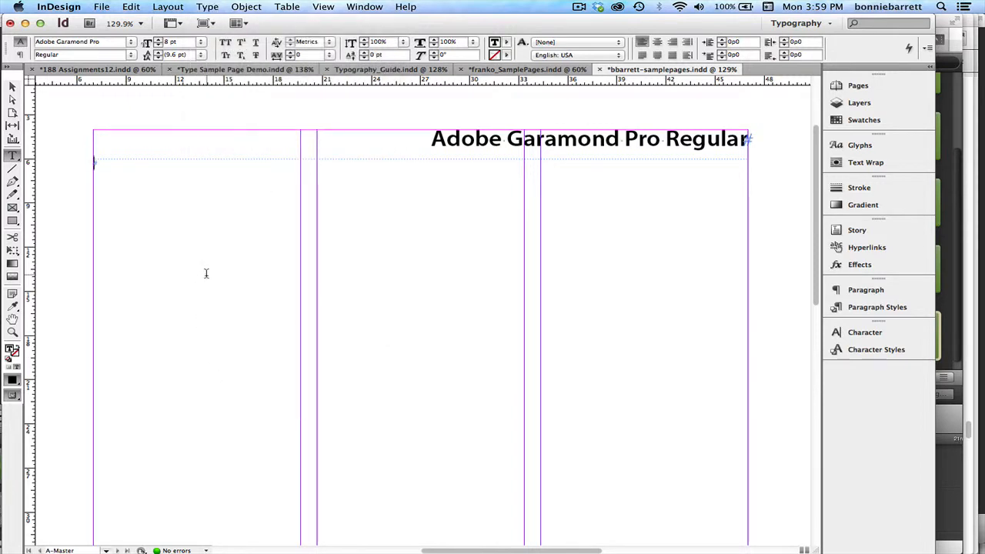
In the frame below the heading, enter "8 pt.", a tab and "The quick brown fox jumps over the lazy dog".
{"action": "type", "text": "8 pt."}
{"action": "key", "text": "Tab"}
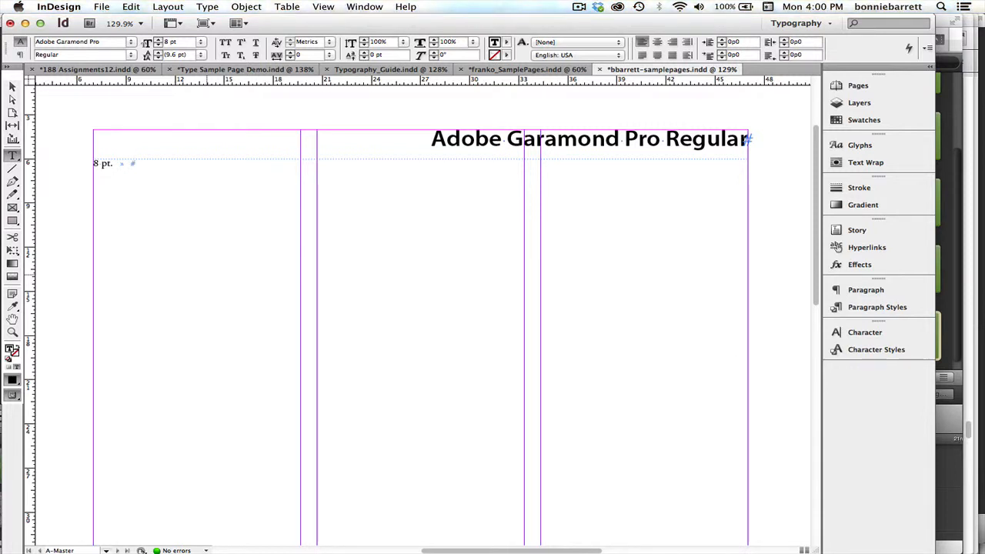
{"action": "type", "text": "Th"}
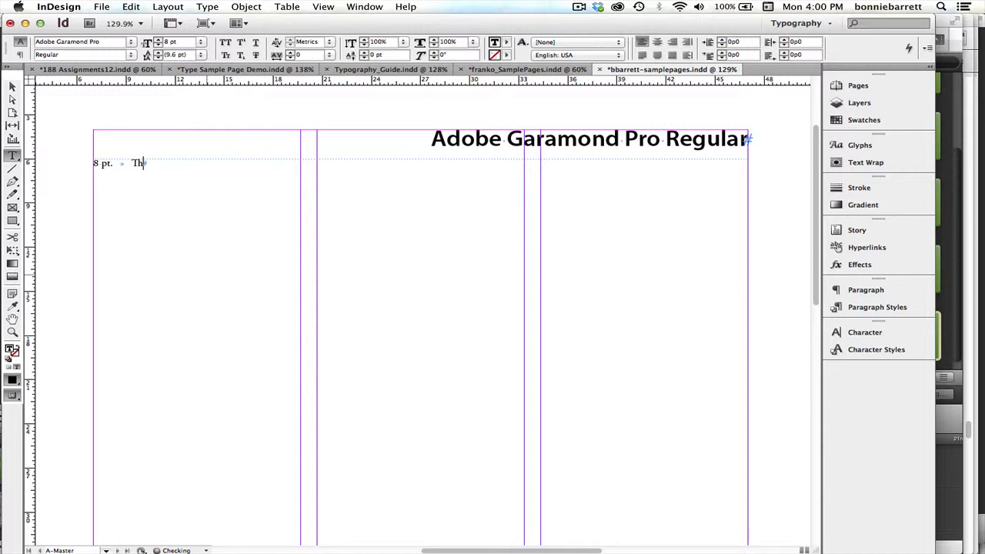
{"action": "type", "text": "e quick brown fox jumsp"}
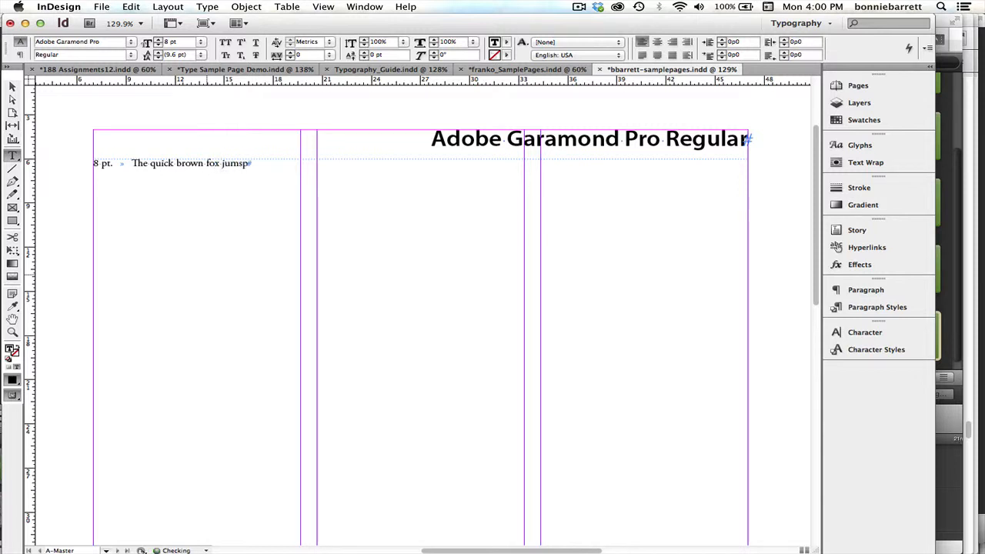
{"action": "key", "text": "BackSpace"}
{"action": "key", "text": "BackSpace"}
{"action": "type", "text": "ps over the lazy dog 12"}
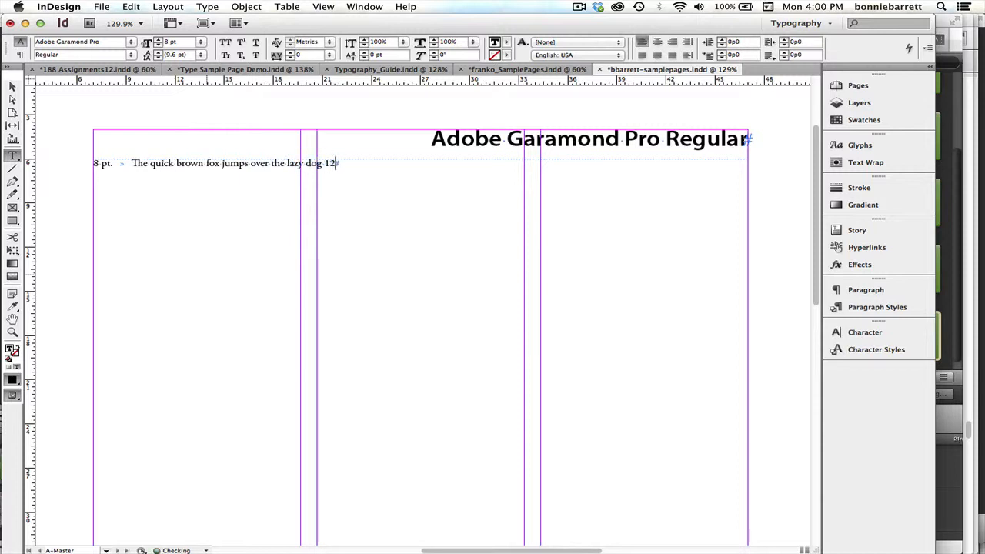
{"action": "type", "text": ",3"}
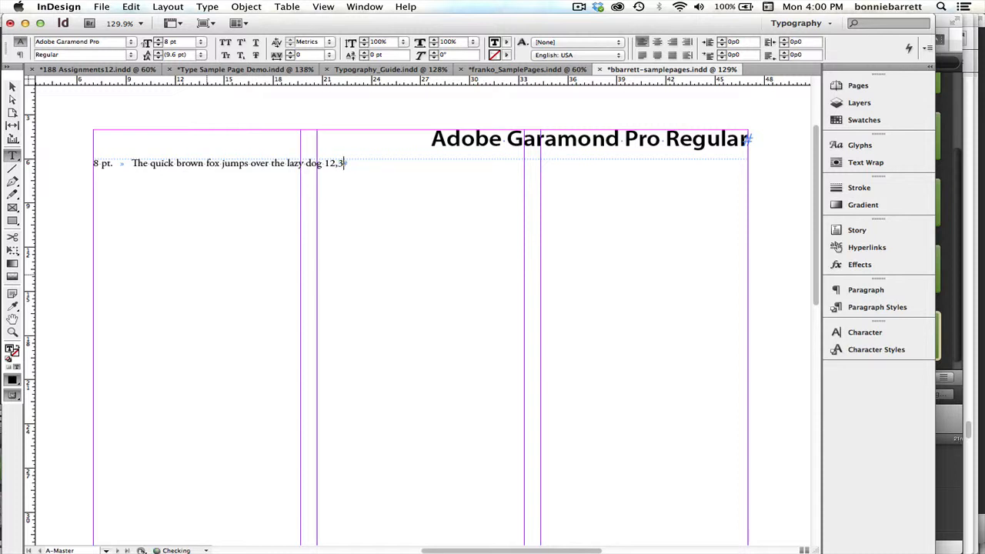
{"action": "type", "text": "45,678,90"}
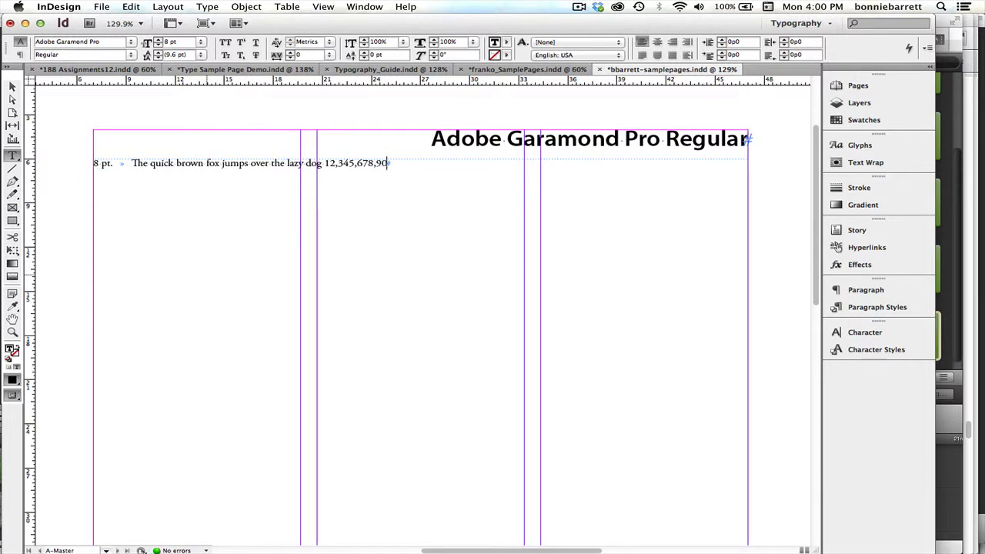
{"action": "type", "text": "0 times"}
Copy the whole 8 pt. sample line and paste it three times beneath, each copy as its own paragraph.
{"action": "left_click_drag", "start_coordinate": [92, 163], "coordinate": [434, 165]}
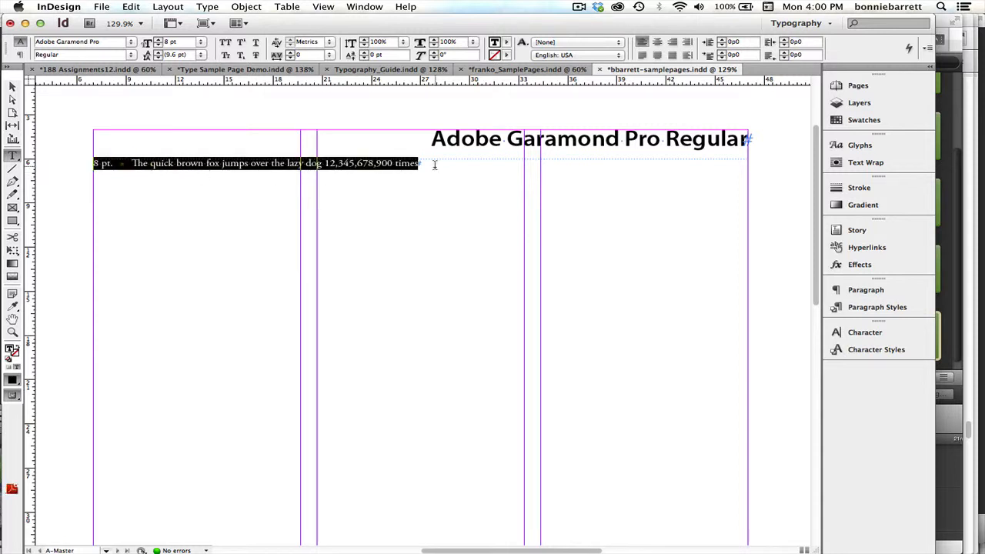
{"action": "left_click", "coordinate": [132, 6]}
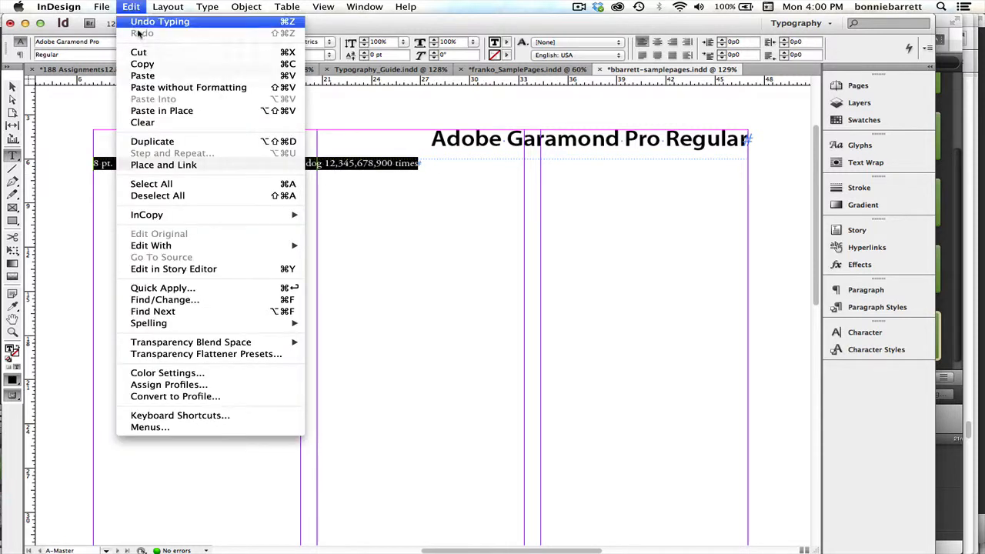
{"action": "left_click", "coordinate": [192, 64]}
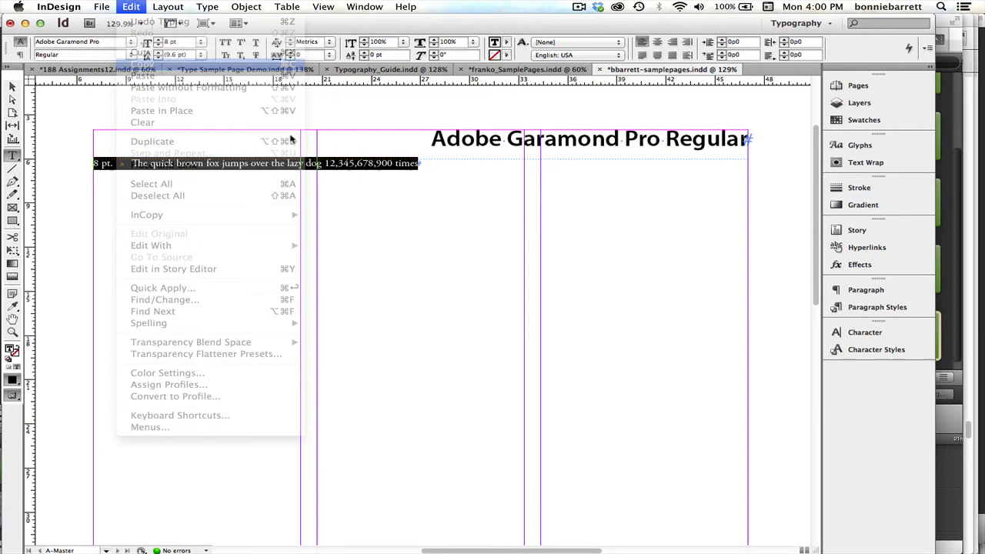
{"action": "left_click", "coordinate": [434, 163]}
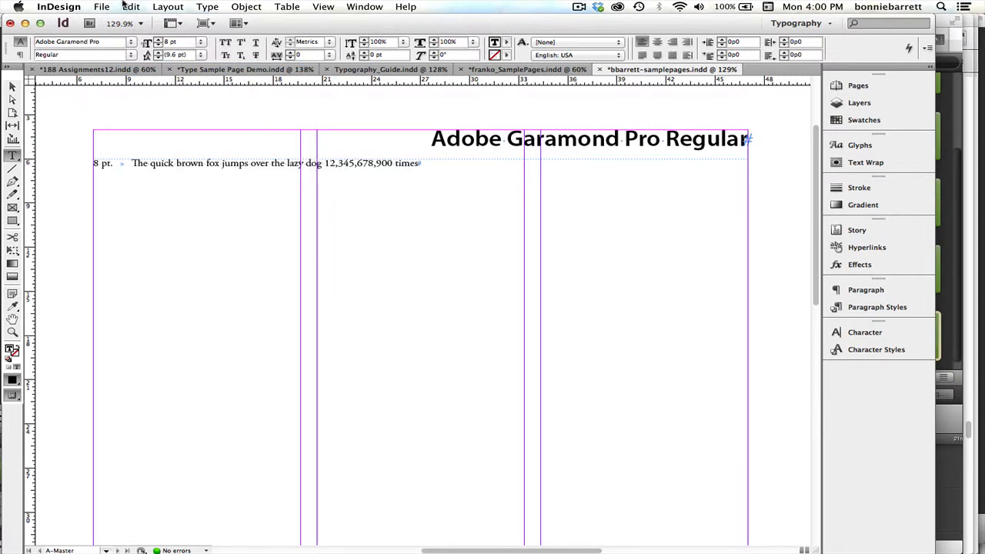
{"action": "key", "text": "Return"}
{"action": "left_click", "coordinate": [132, 6]}
{"action": "left_click", "coordinate": [140, 80]}
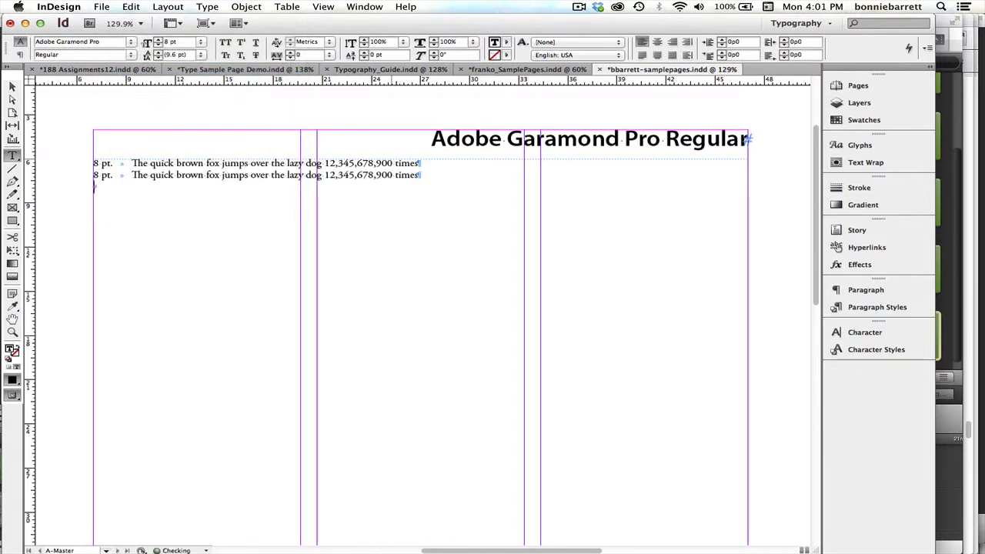
{"action": "left_click", "coordinate": [131, 6]}
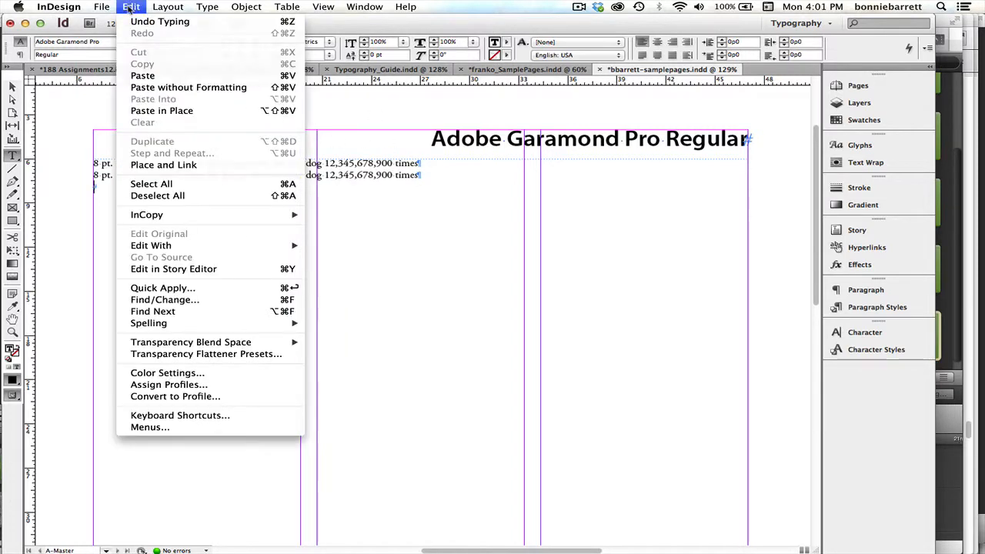
{"action": "left_click", "coordinate": [140, 76]}
{"action": "key", "text": "Return"}
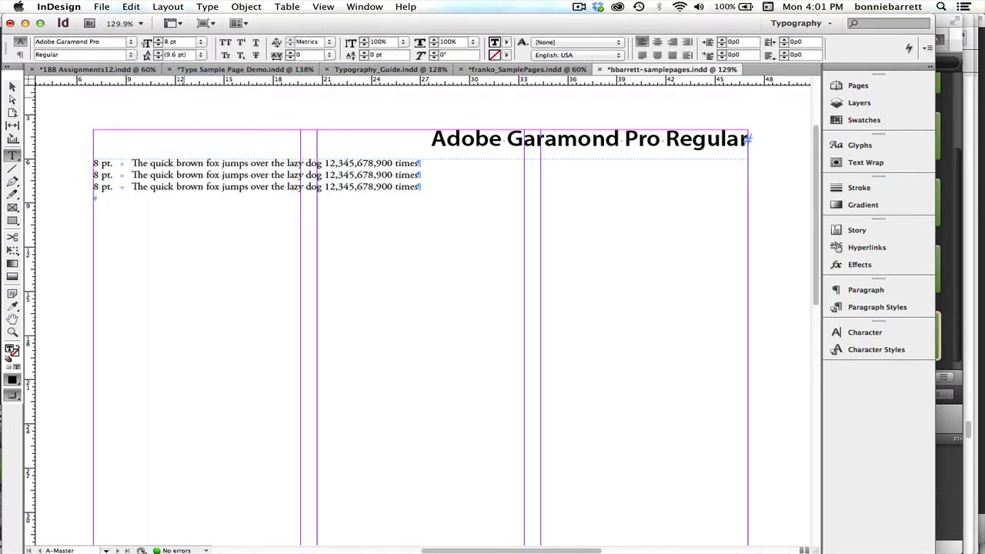
{"action": "key", "text": "super+v"}
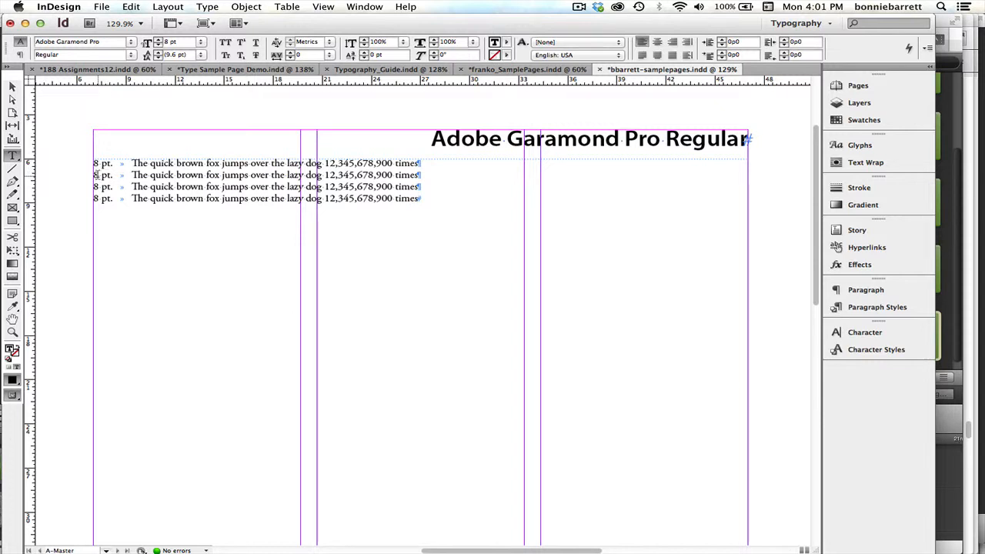
Relabel the second sample line as "10 pt." and set the whole line's font size to 10 pt.
{"action": "left_click_drag", "start_coordinate": [96, 174], "coordinate": [92, 176]}
{"action": "type", "text": "10"}
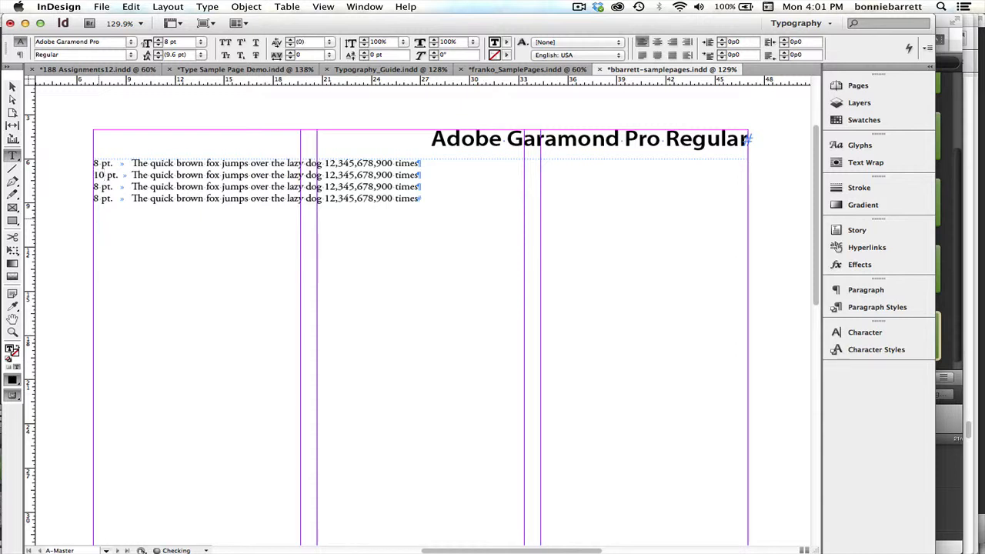
{"action": "left_click_drag", "start_coordinate": [93, 175], "coordinate": [422, 189]}
{"action": "left_click", "coordinate": [449, 164]}
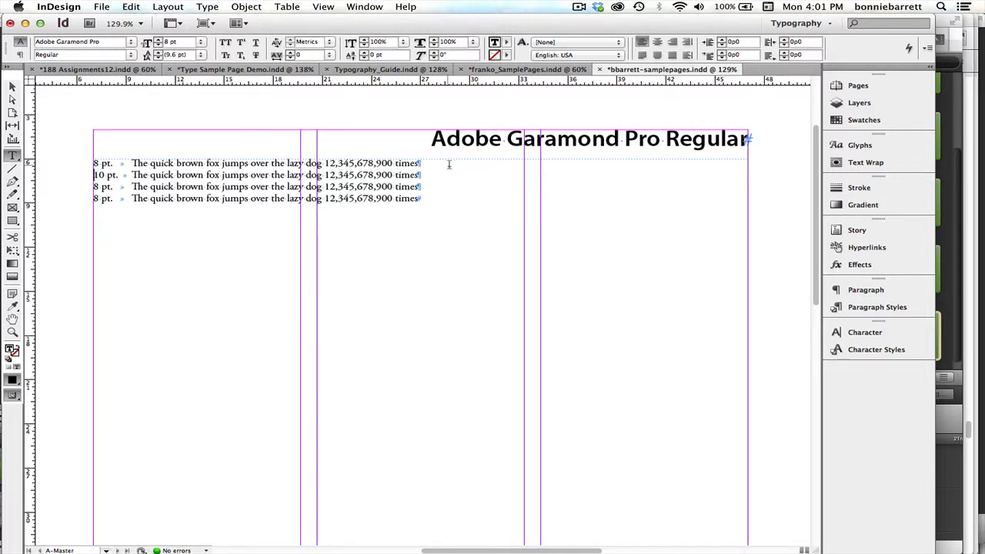
{"action": "triple_click", "coordinate": [457, 171]}
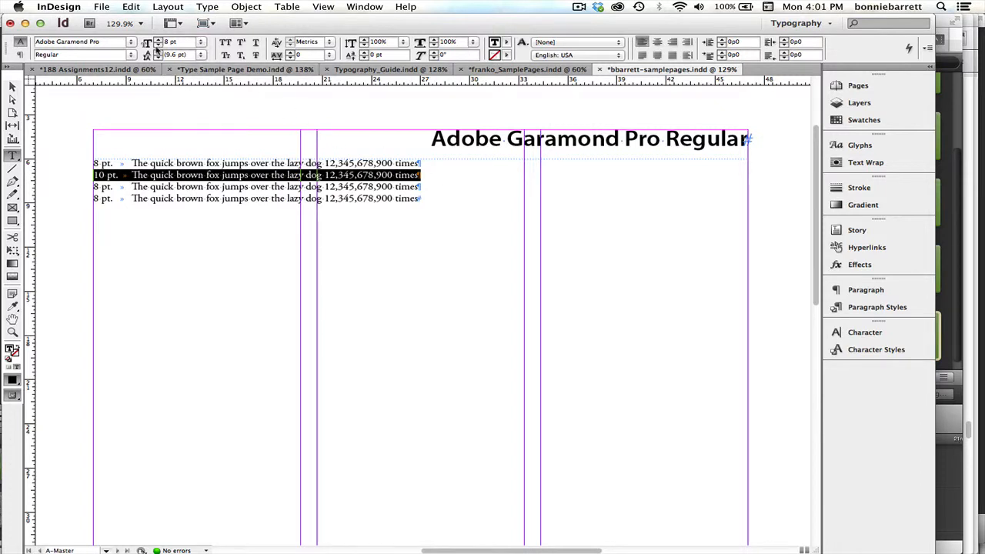
{"action": "left_click", "coordinate": [201, 48]}
{"action": "key", "text": "Escape"}
Relabel the third sample line as "12 pt." and set the whole line's font size to 12 pt.
{"action": "left_click", "coordinate": [97, 190]}
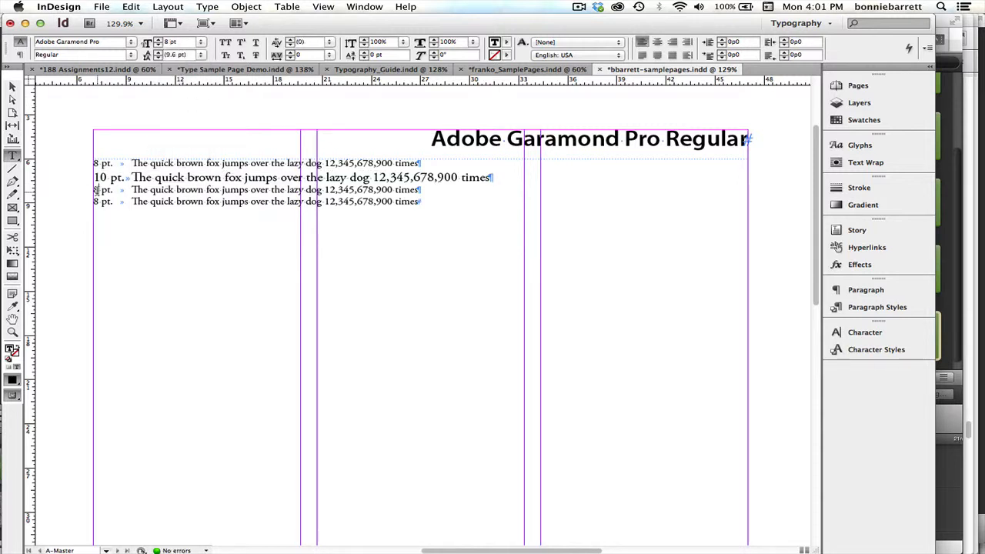
{"action": "type", "text": "12"}
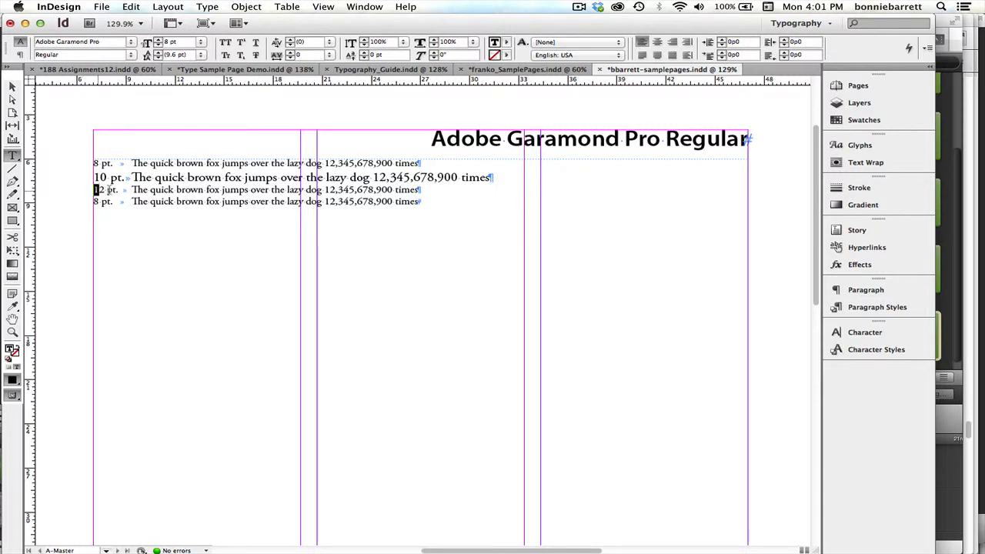
{"action": "triple_click", "coordinate": [291, 179]}
{"action": "triple_click", "coordinate": [465, 190]}
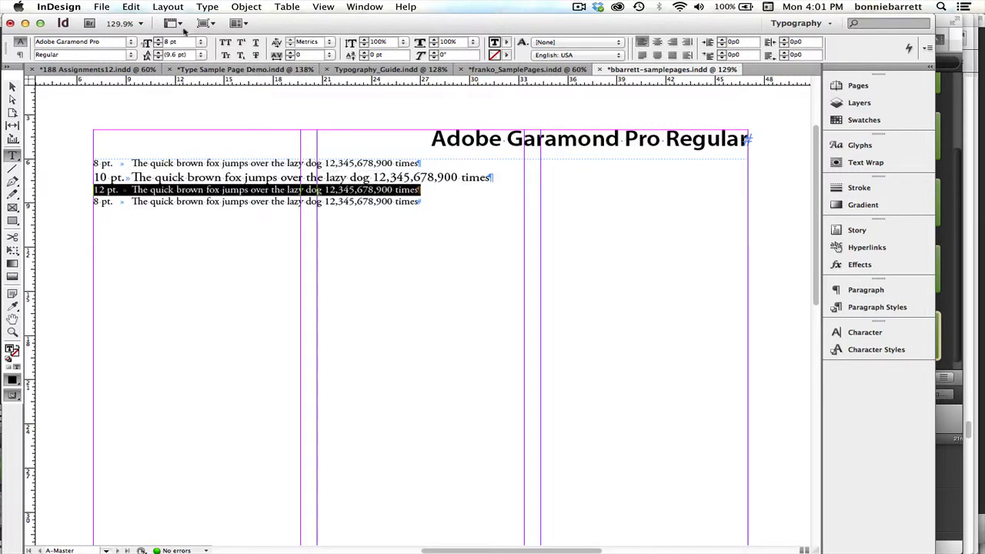
{"action": "left_click", "coordinate": [201, 42]}
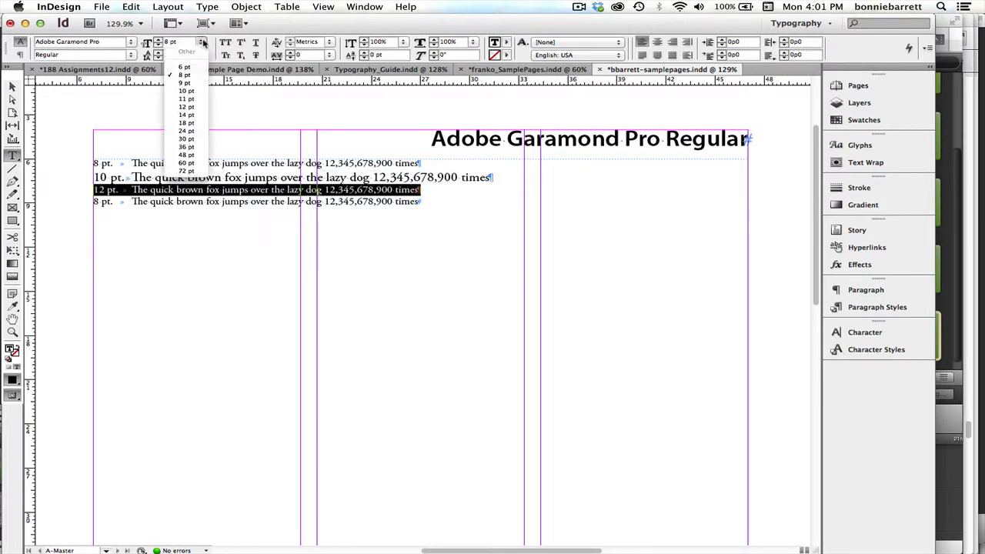
{"action": "left_click", "coordinate": [193, 109]}
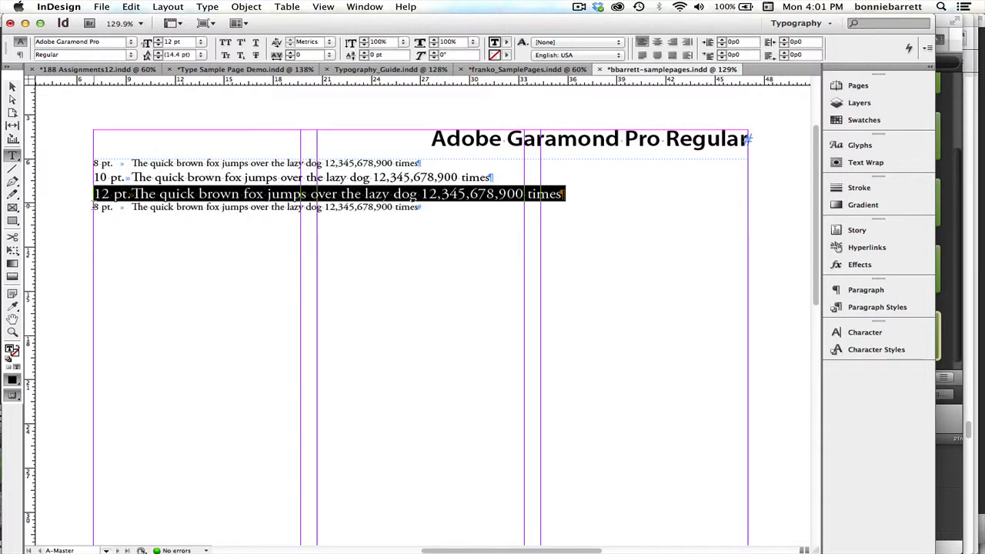
Relabel the fourth sample line as "14 pt." and set the whole line's font size to 14 pt.
{"action": "left_click", "coordinate": [95, 206]}
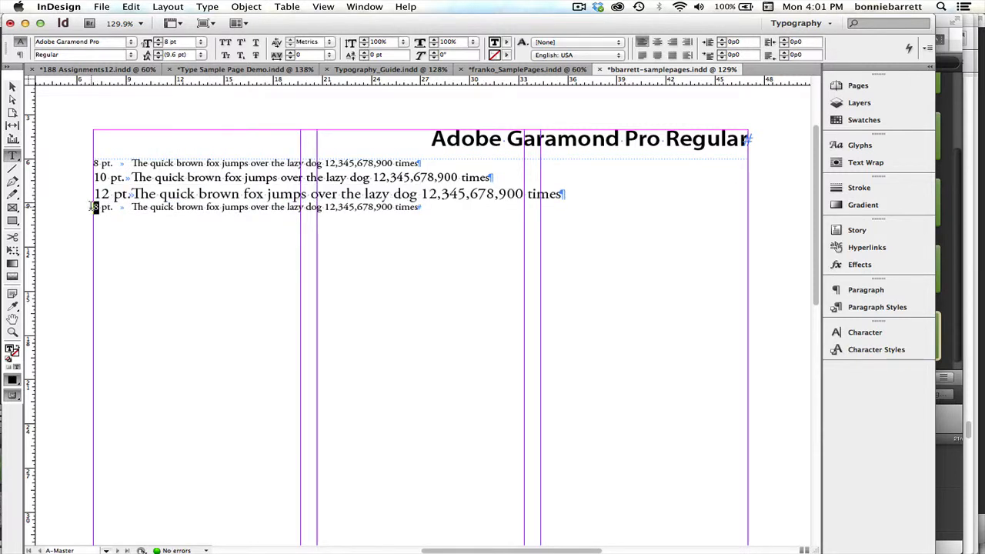
{"action": "type", "text": "14"}
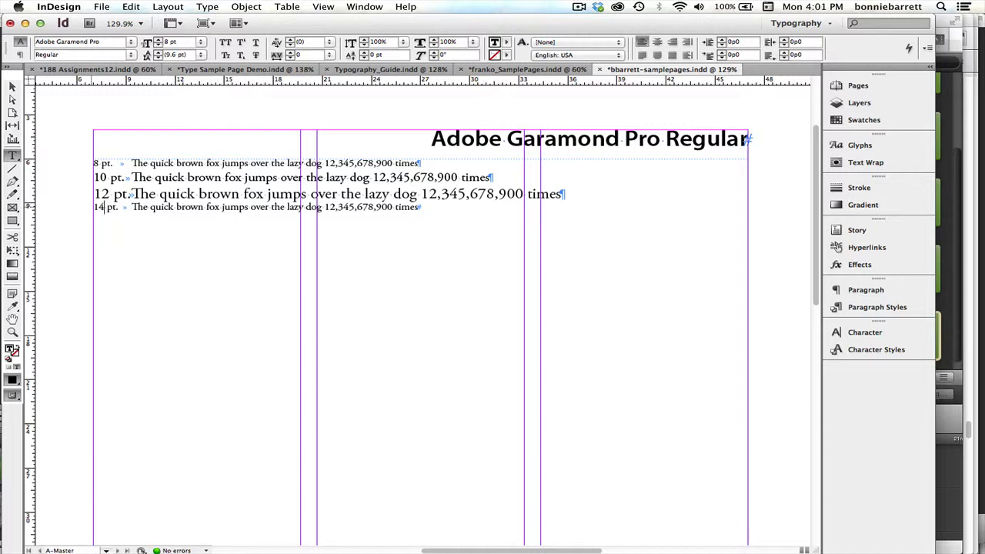
{"action": "left_click_drag", "start_coordinate": [93, 207], "coordinate": [473, 208]}
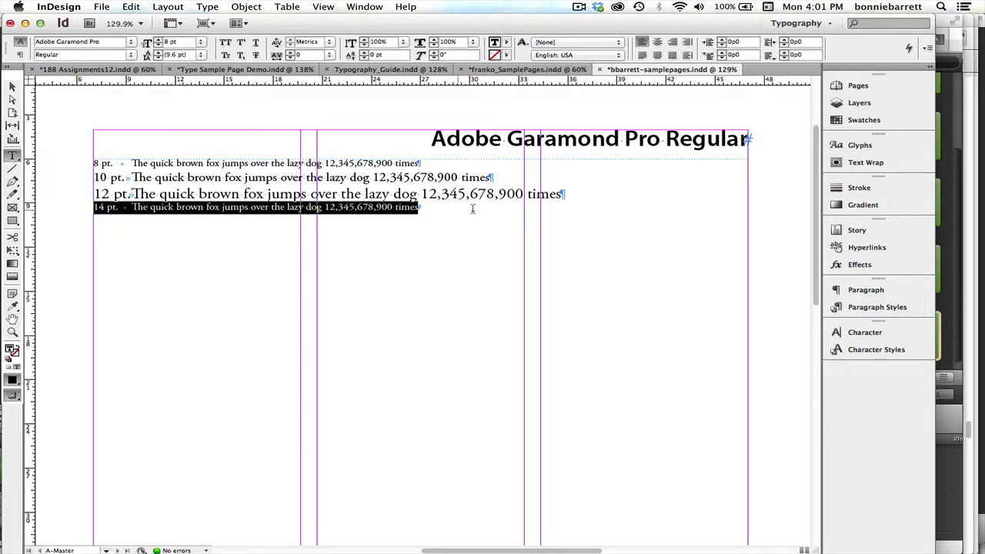
{"action": "left_click", "coordinate": [201, 43]}
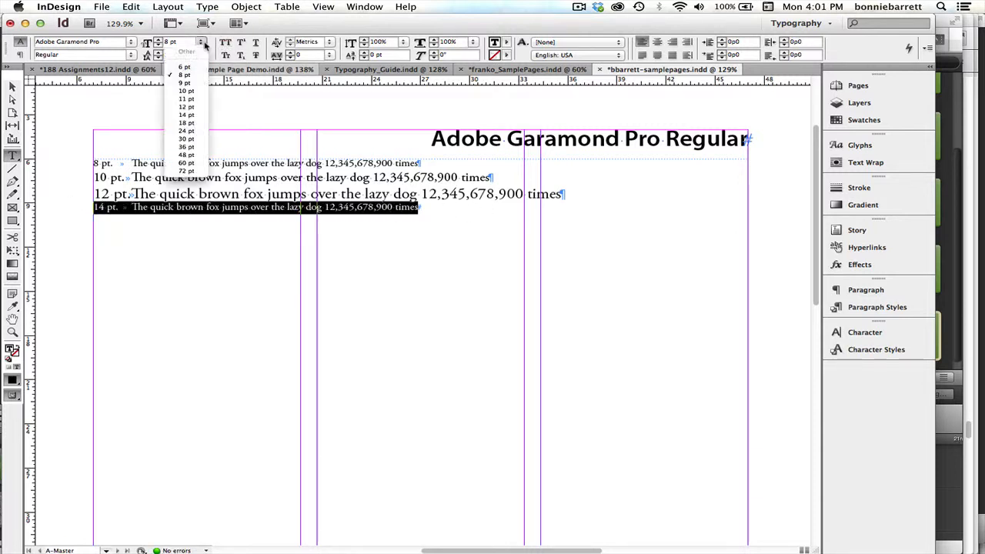
{"action": "left_click", "coordinate": [183, 115]}
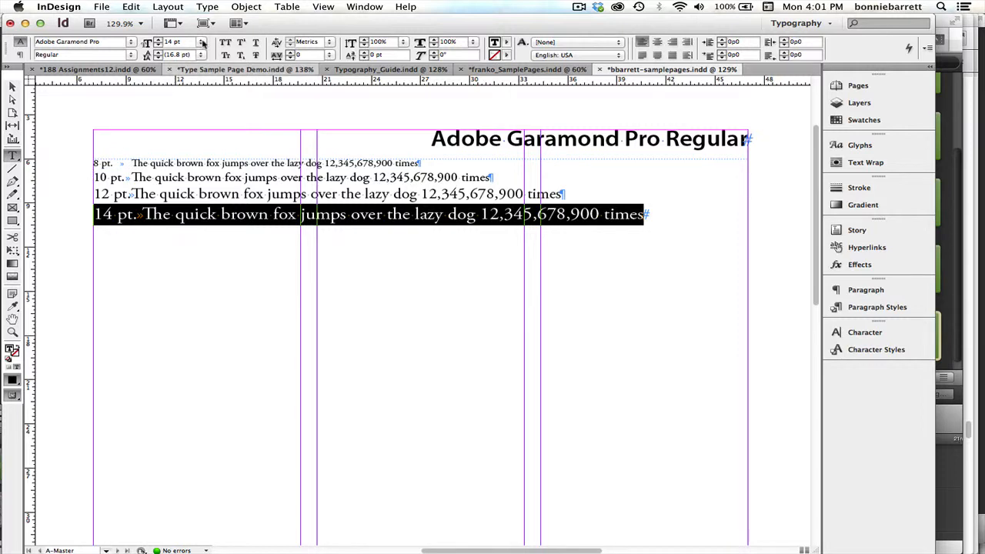
After consulting the Type Sample Page Demo document, start a character style named "labels" from the "8 pt." label in the samplepages document.
{"action": "left_click", "coordinate": [208, 70]}
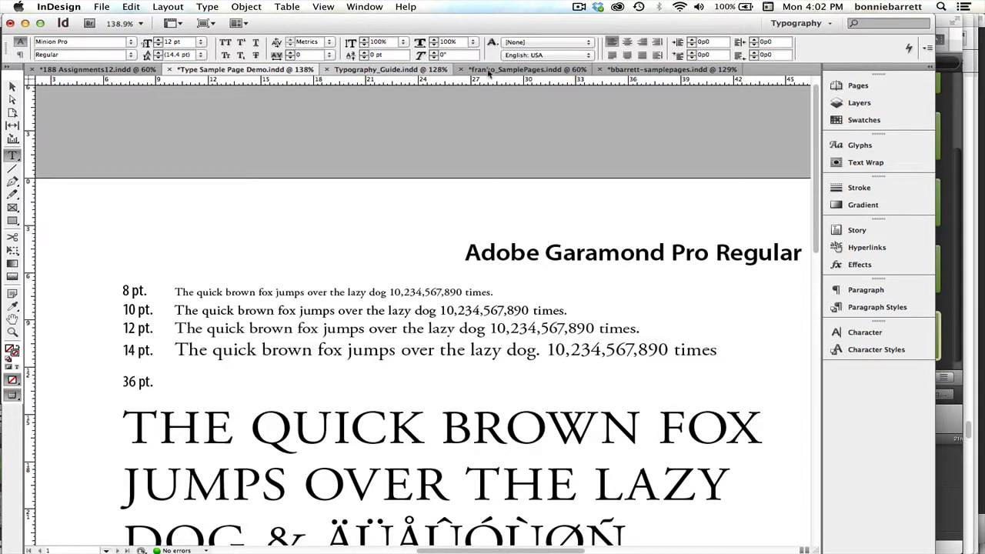
{"action": "left_click", "coordinate": [616, 71]}
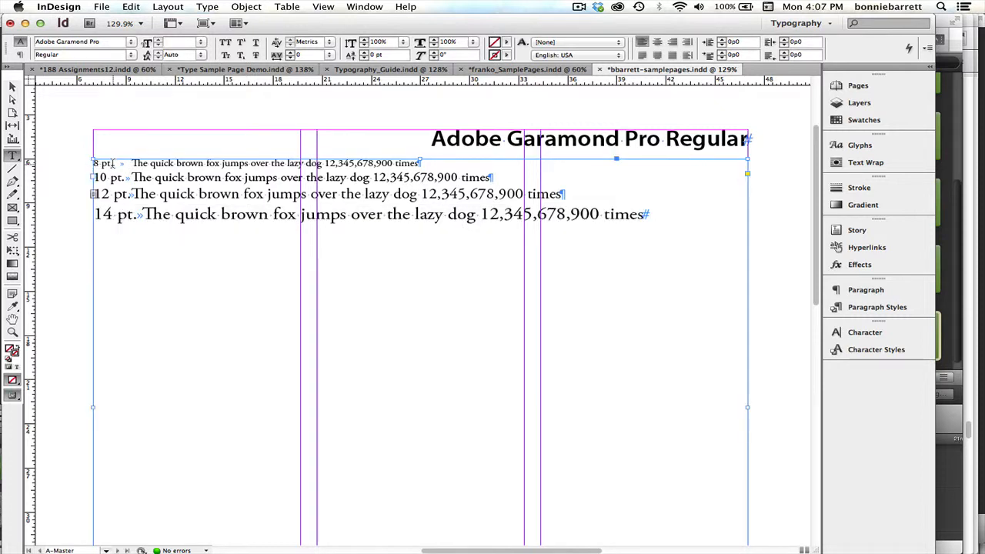
{"action": "left_click_drag", "start_coordinate": [112, 163], "coordinate": [90, 164]}
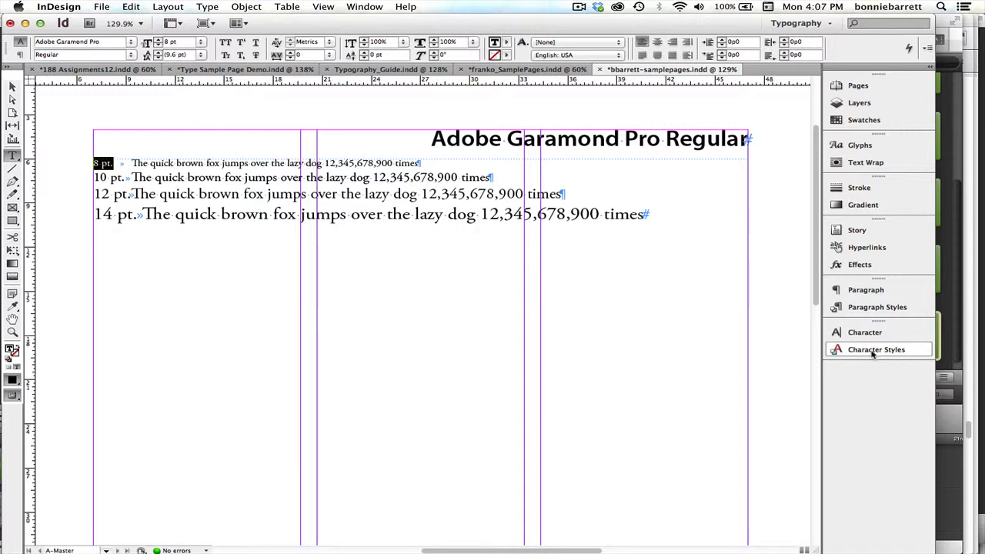
{"action": "left_click", "coordinate": [874, 351]}
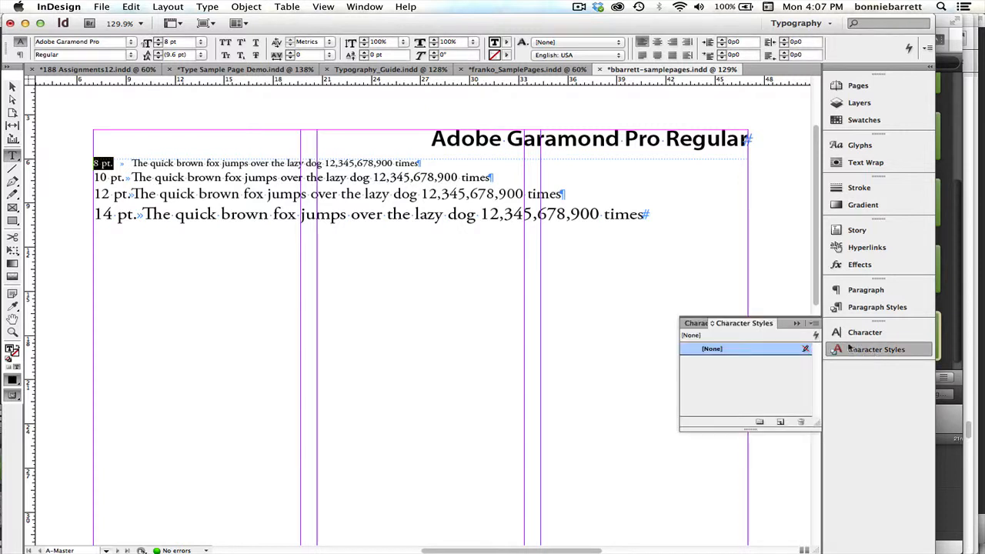
{"action": "left_click", "coordinate": [814, 324]}
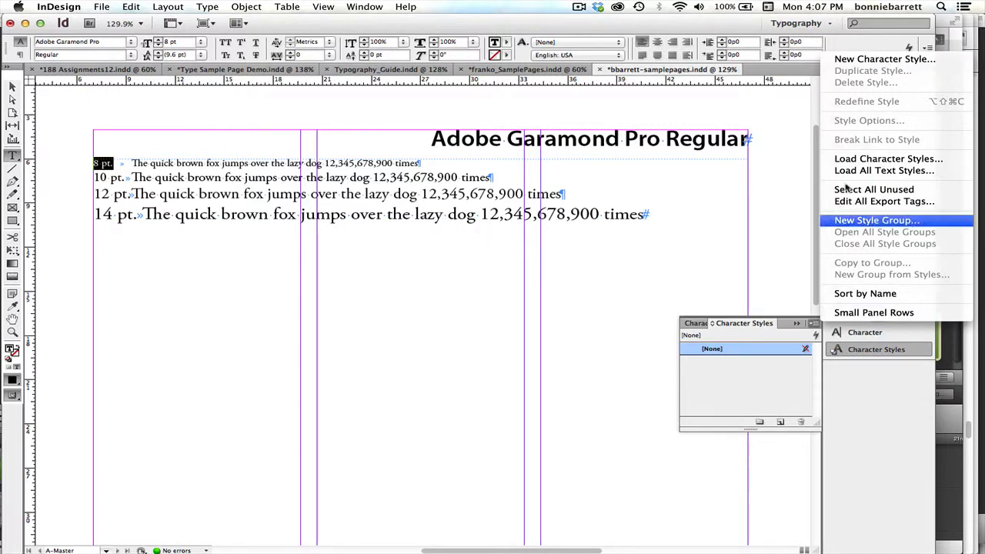
{"action": "left_click", "coordinate": [848, 60]}
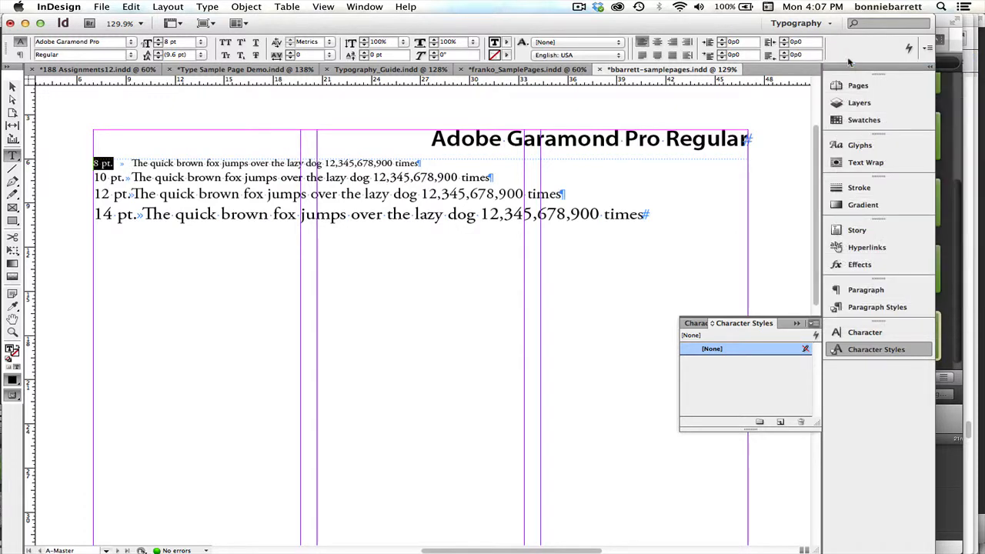
{"action": "type", "text": "labels"}
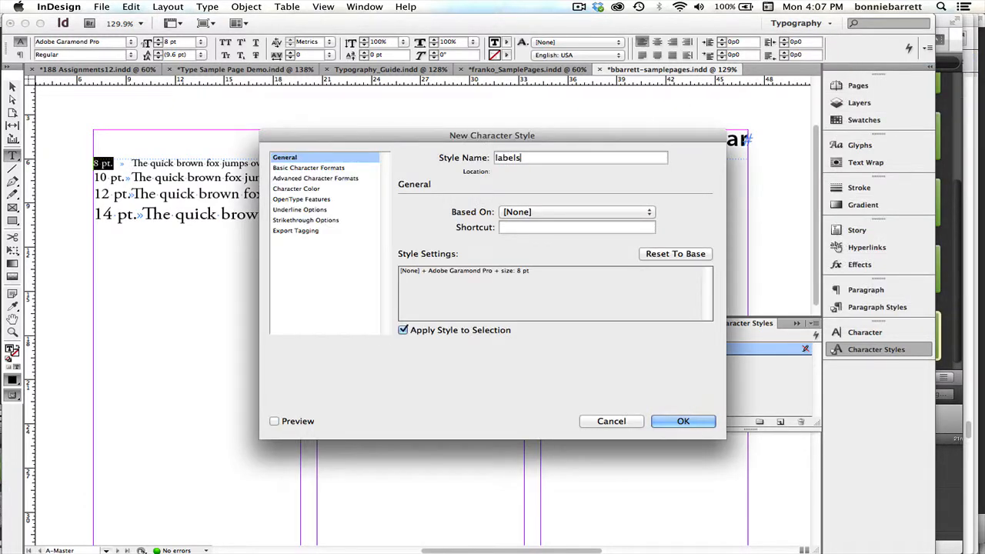
Set the labels style to Myriad Pro Condensed at 10 pt and create it, applied to the selected "8 pt." label.
{"action": "left_click", "coordinate": [338, 167]}
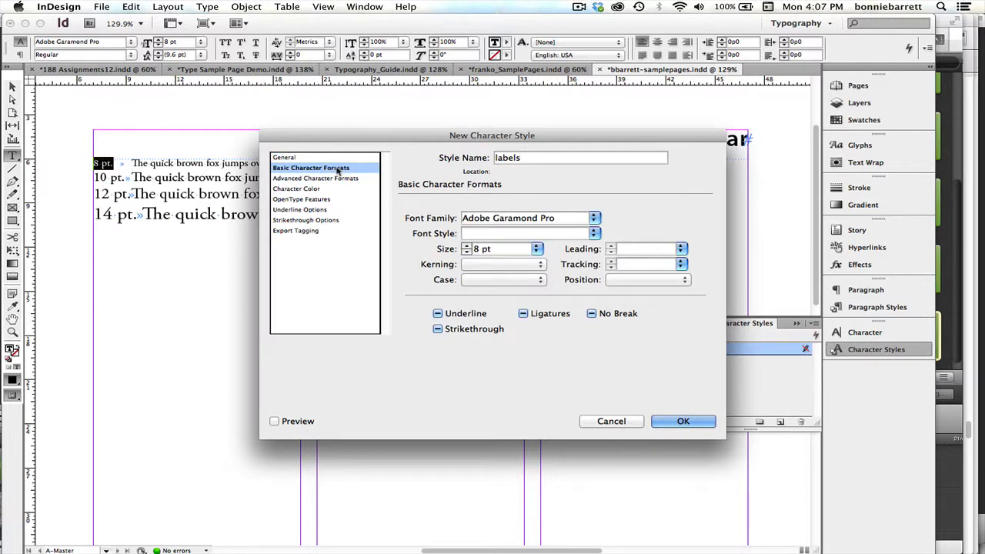
{"action": "left_click", "coordinate": [595, 219]}
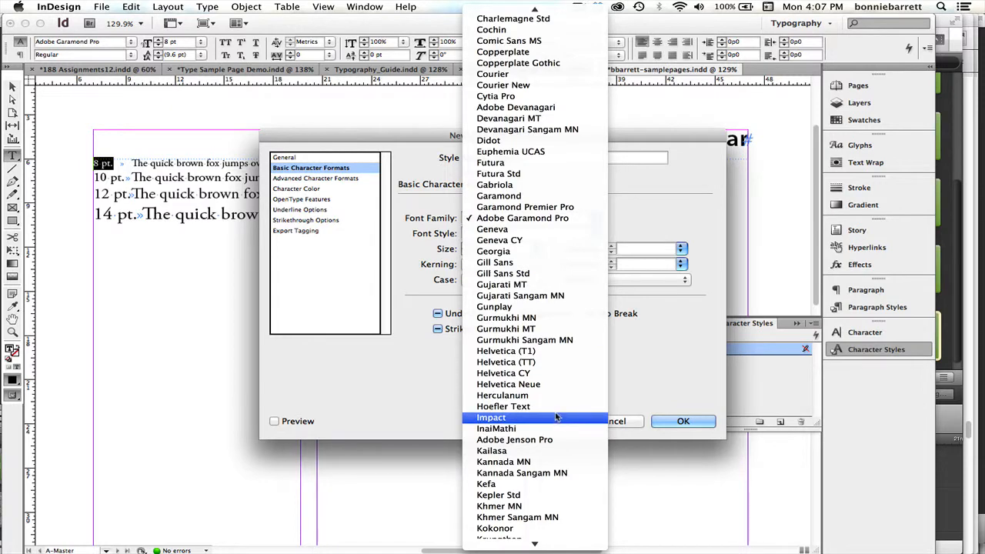
{"action": "mouse_move", "coordinate": [531, 539]}
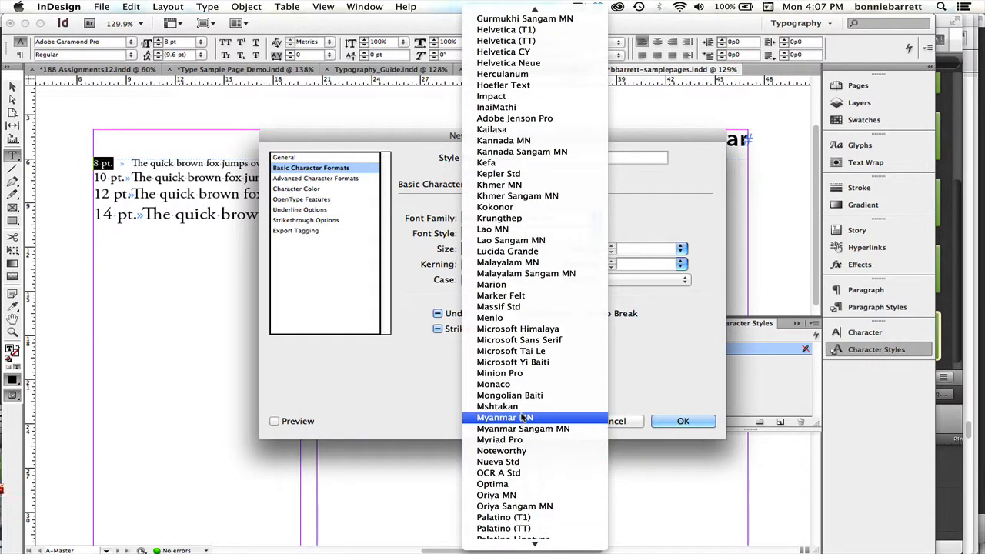
{"action": "left_click", "coordinate": [524, 440]}
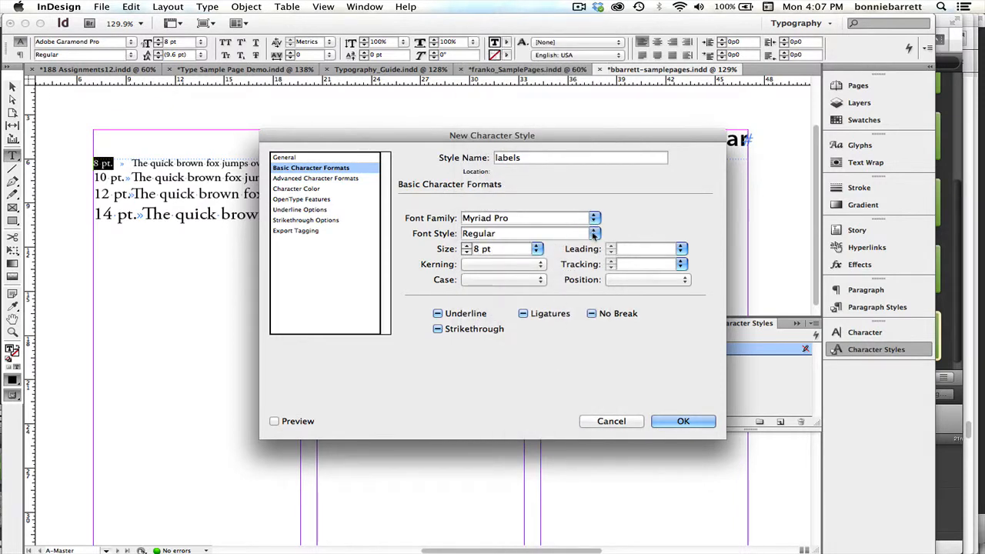
{"action": "left_click", "coordinate": [594, 235]}
{"action": "scroll", "coordinate": [565, 25], "scroll_direction": "up", "scroll_amount": 1}
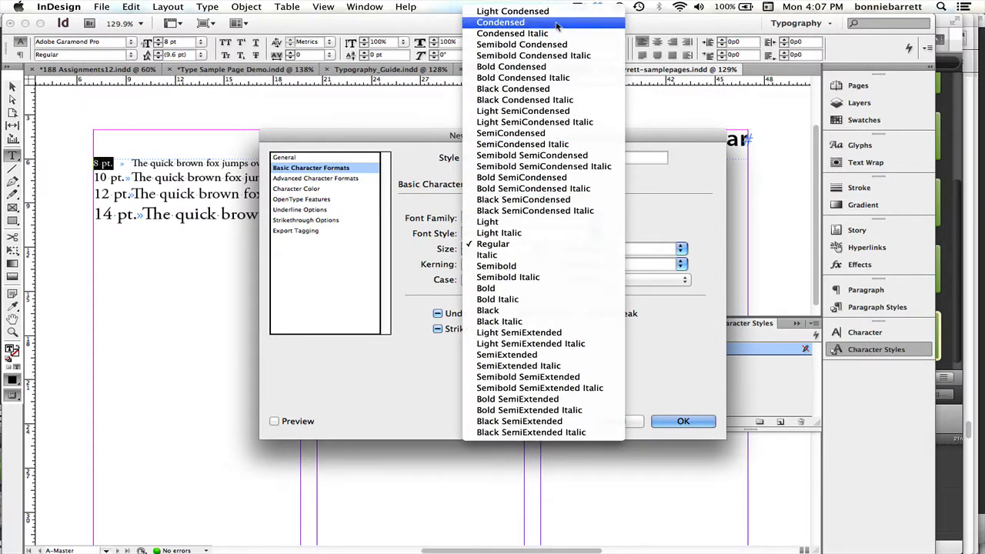
{"action": "left_click", "coordinate": [556, 24]}
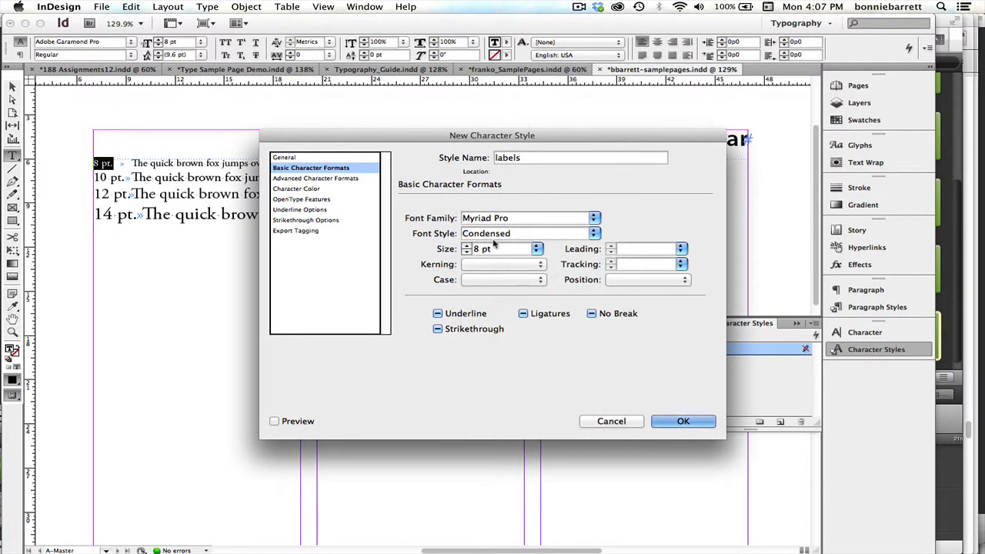
{"action": "left_click", "coordinate": [538, 250]}
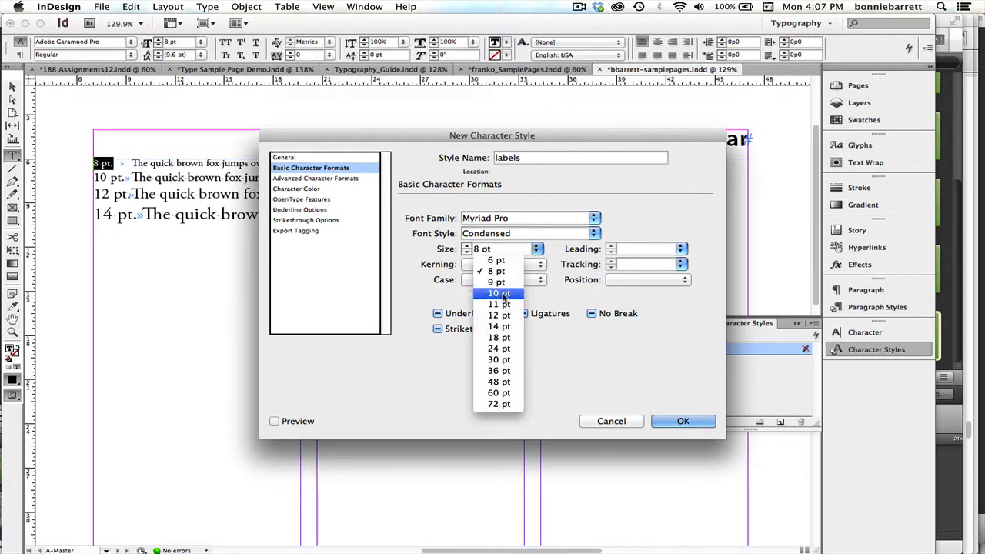
{"action": "left_click", "coordinate": [504, 297]}
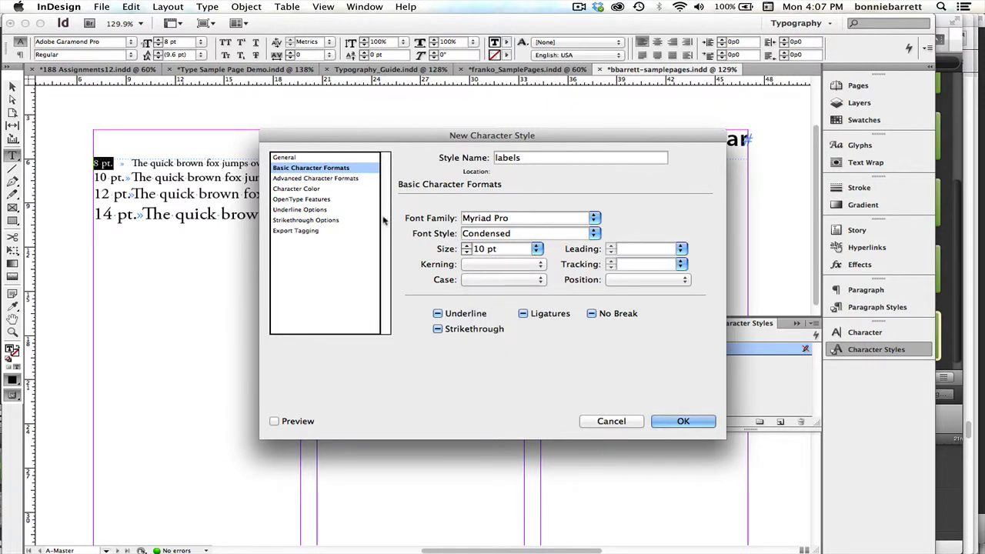
{"action": "left_click", "coordinate": [322, 158]}
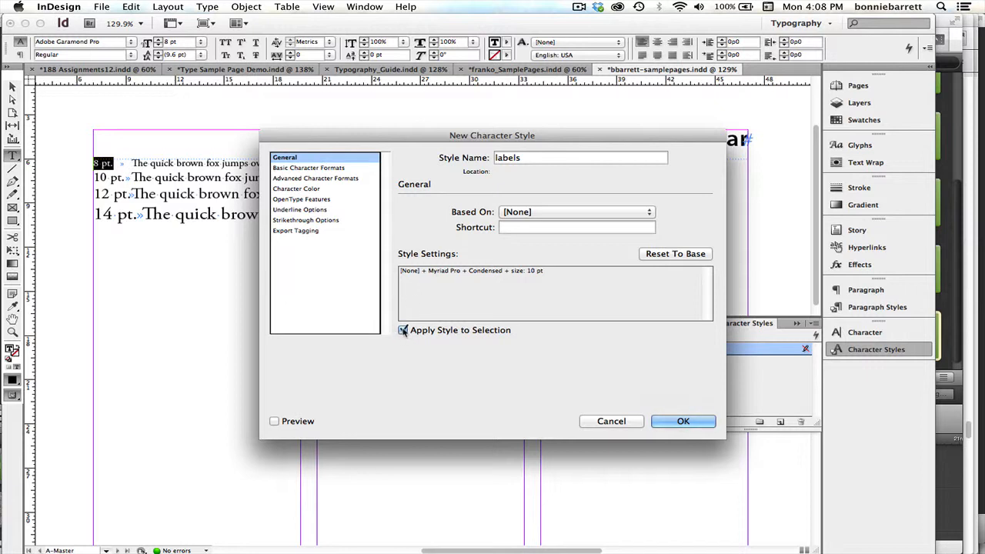
{"action": "left_click", "coordinate": [683, 422]}
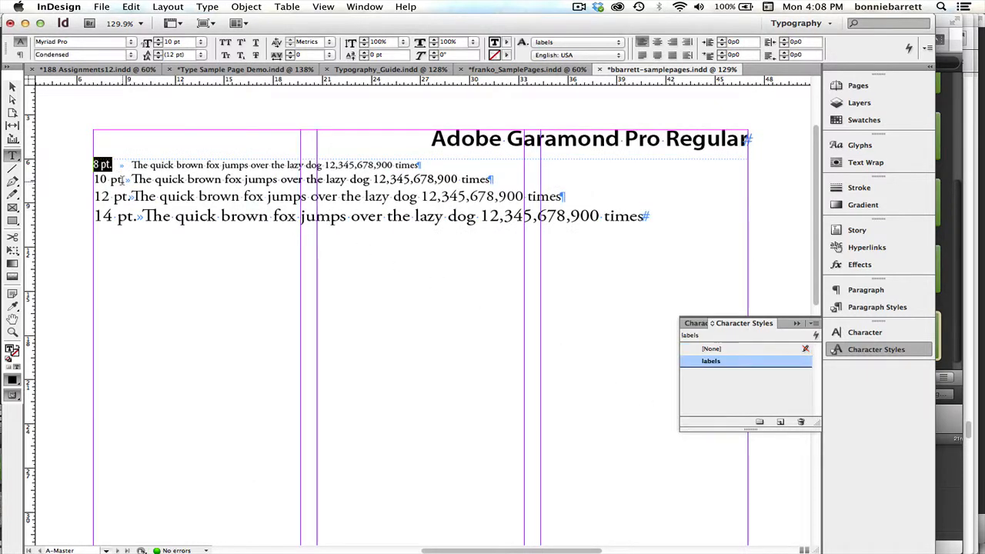
Apply the labels character style to the "10 pt.", "12 pt." and "14 pt." labels.
{"action": "left_click_drag", "start_coordinate": [123, 179], "coordinate": [92, 180]}
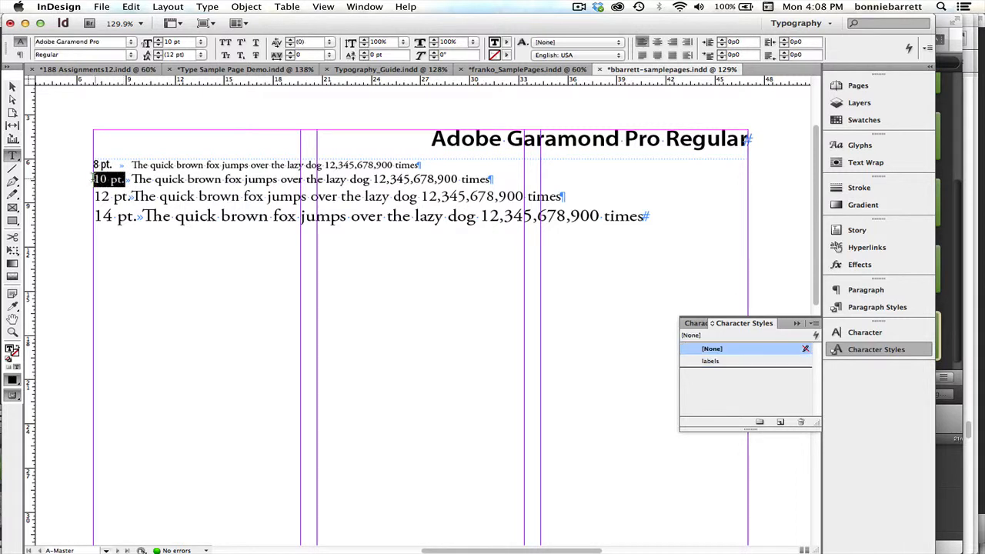
{"action": "left_click", "coordinate": [711, 361]}
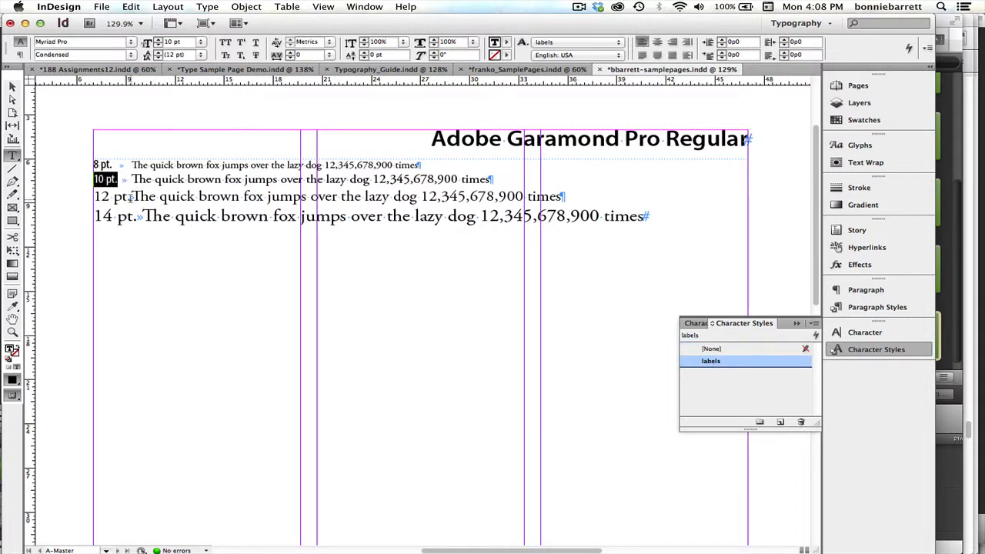
{"action": "left_click_drag", "start_coordinate": [130, 197], "coordinate": [90, 198]}
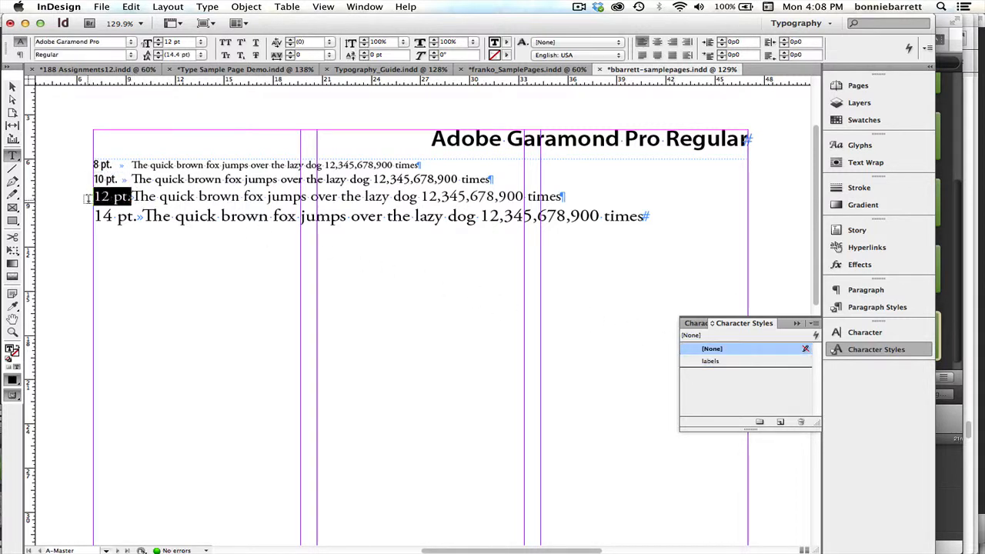
{"action": "left_click", "coordinate": [718, 363]}
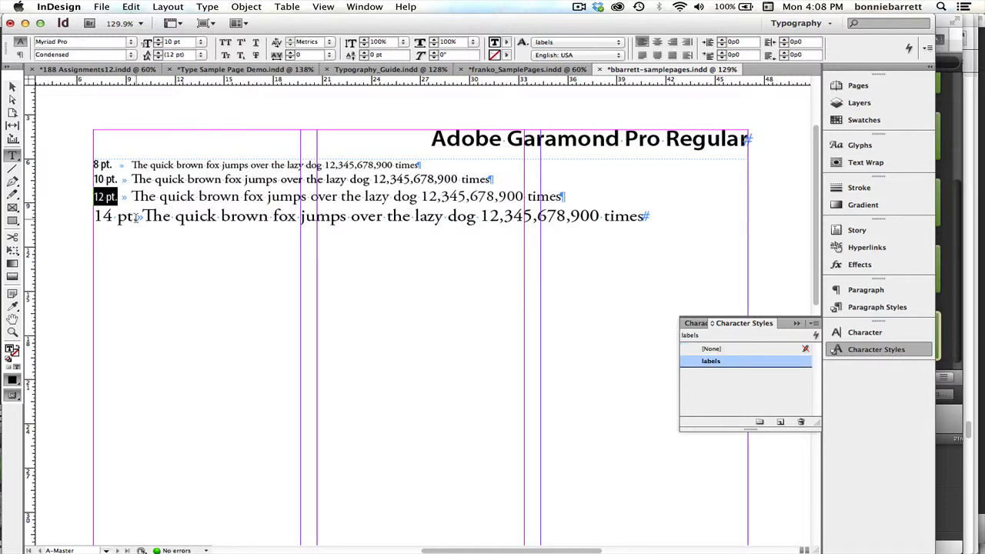
{"action": "left_click_drag", "start_coordinate": [136, 218], "coordinate": [91, 217]}
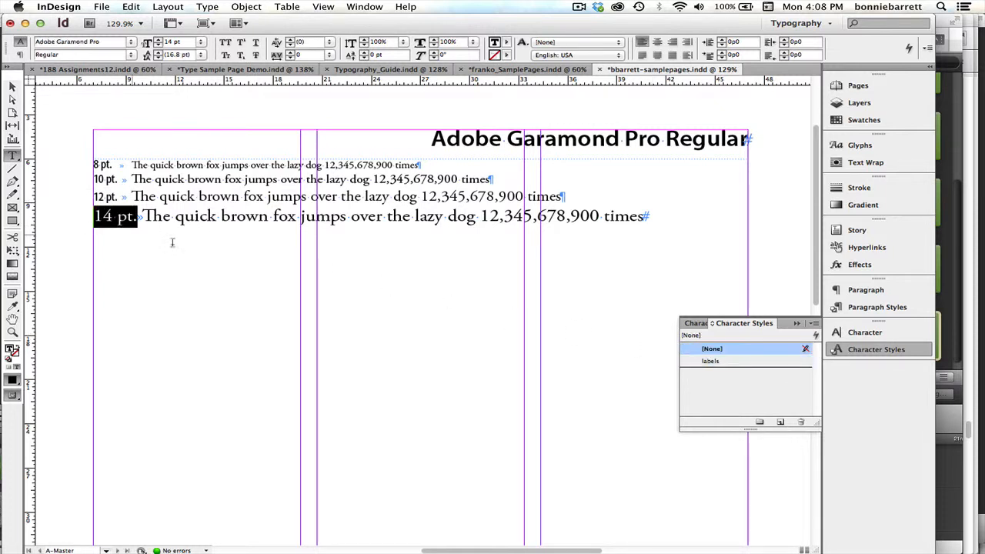
{"action": "left_click", "coordinate": [710, 362]}
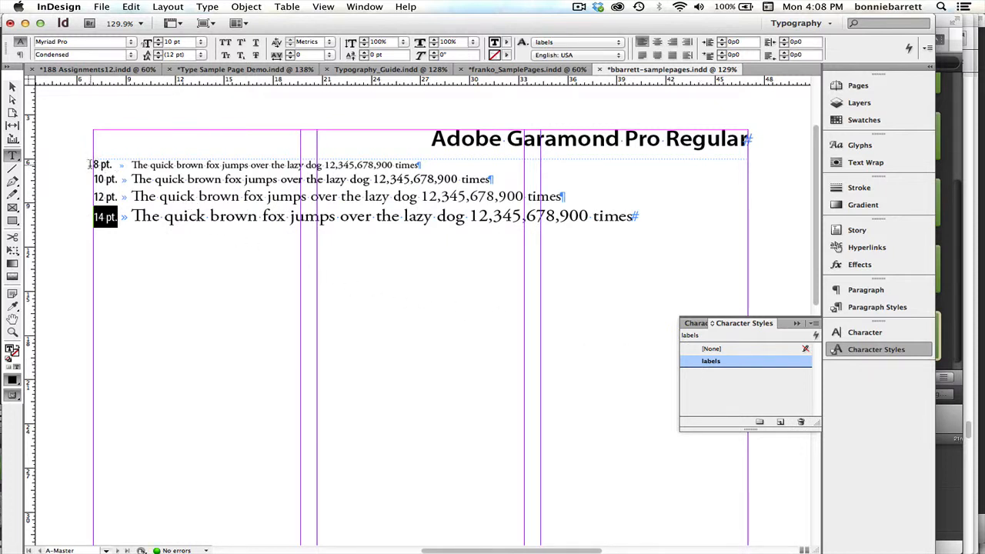
Move the tab stop of all four sample lines to 4p0 so the sample text starts farther from the size labels.
{"action": "left_click_drag", "start_coordinate": [90, 164], "coordinate": [670, 209]}
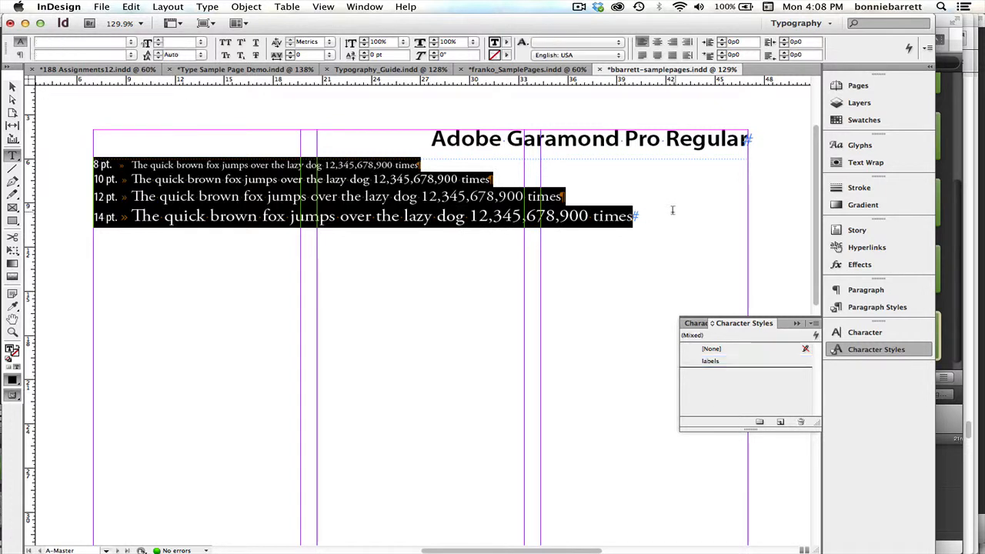
{"action": "left_click", "coordinate": [207, 7]}
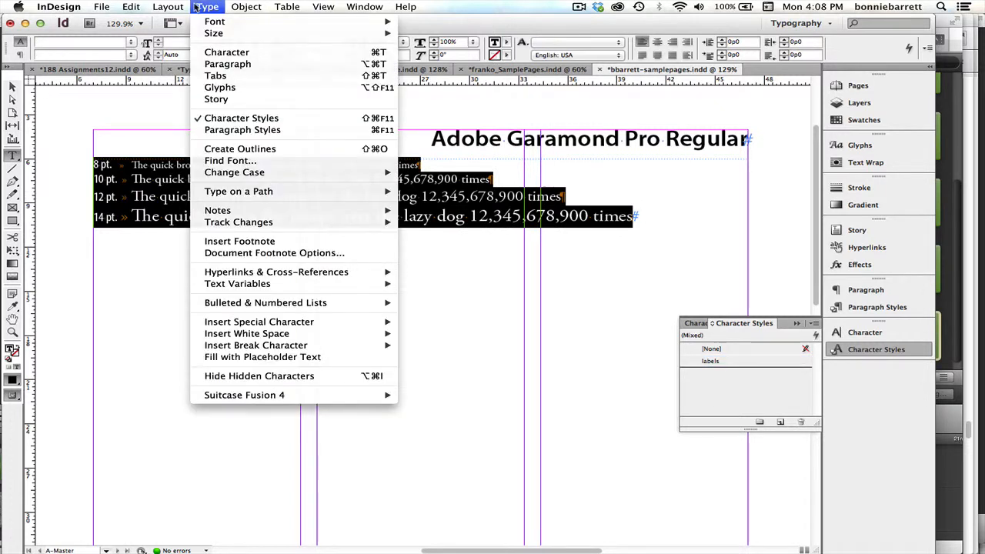
{"action": "left_click", "coordinate": [210, 80]}
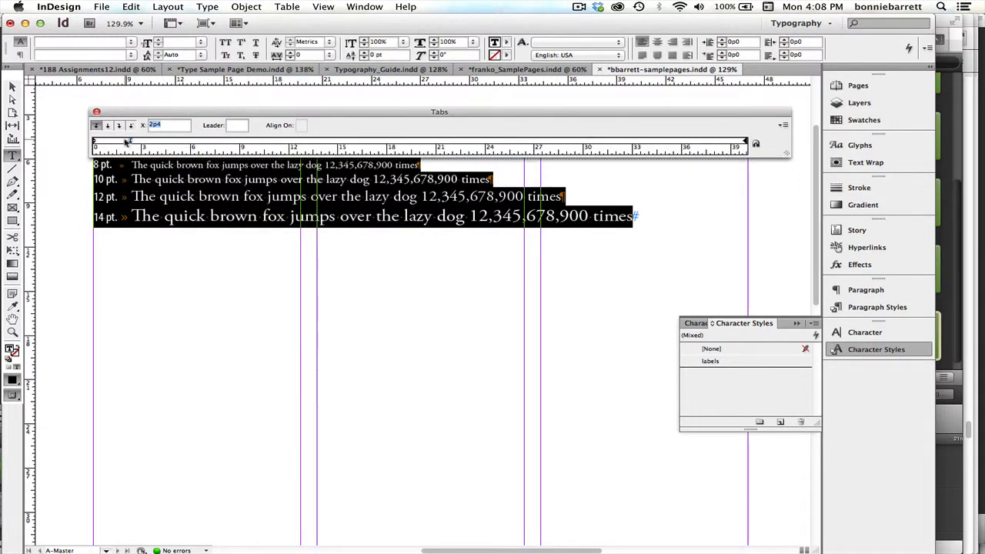
{"action": "left_click_drag", "start_coordinate": [131, 143], "coordinate": [158, 145]}
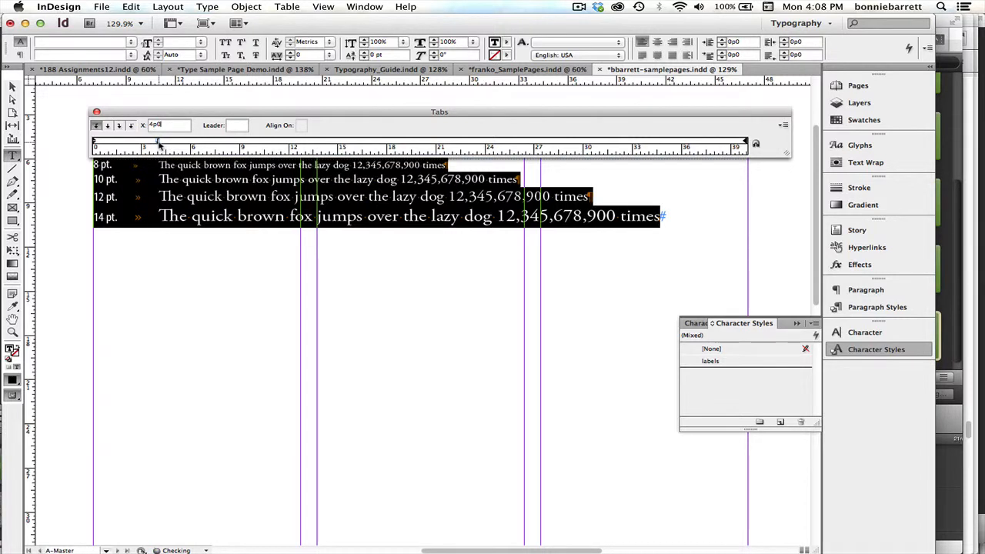
{"action": "left_click", "coordinate": [181, 176]}
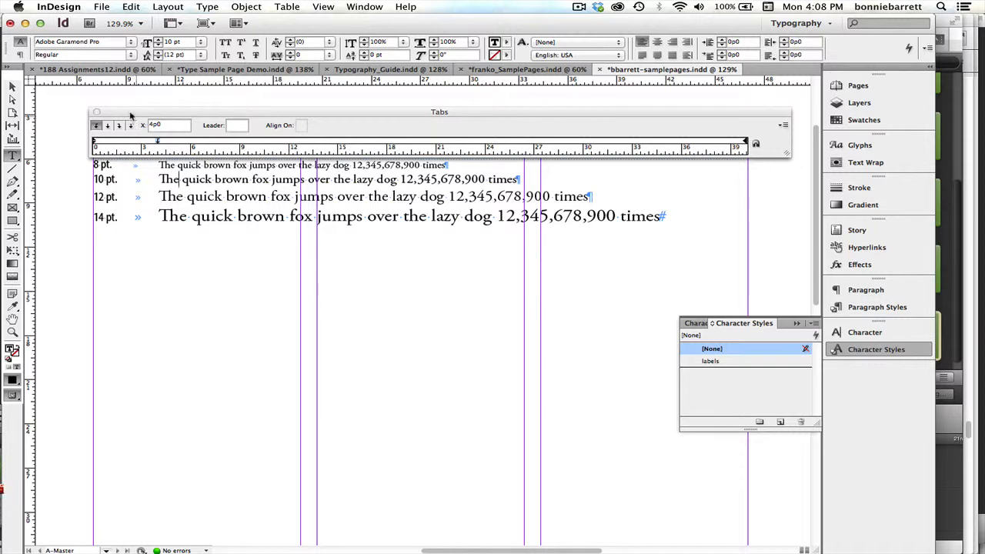
{"action": "left_click", "coordinate": [97, 113]}
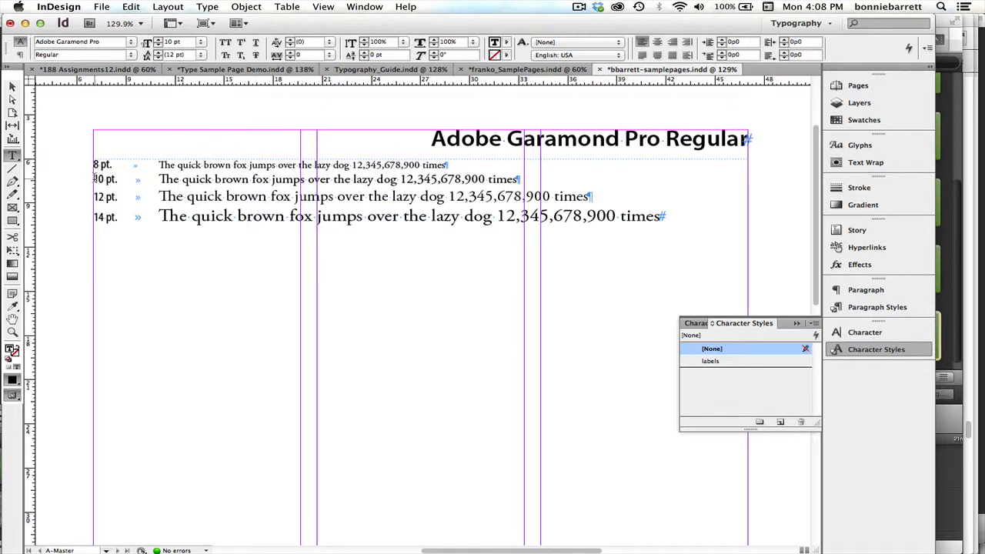
Check the font and size settings of the "10 pt." label and of the sample text in the four lines.
{"action": "left_click_drag", "start_coordinate": [95, 178], "coordinate": [127, 178]}
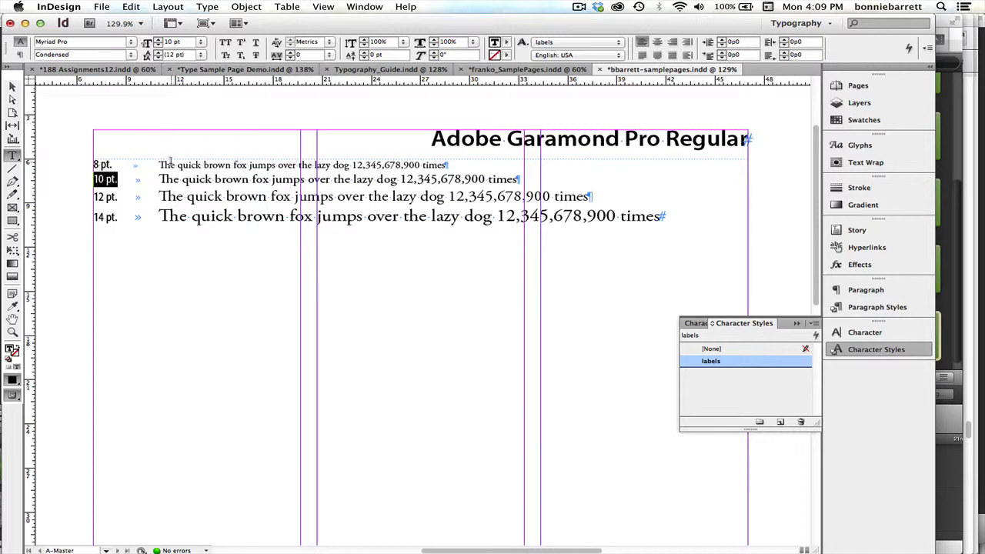
{"action": "left_click_drag", "start_coordinate": [170, 165], "coordinate": [213, 178]}
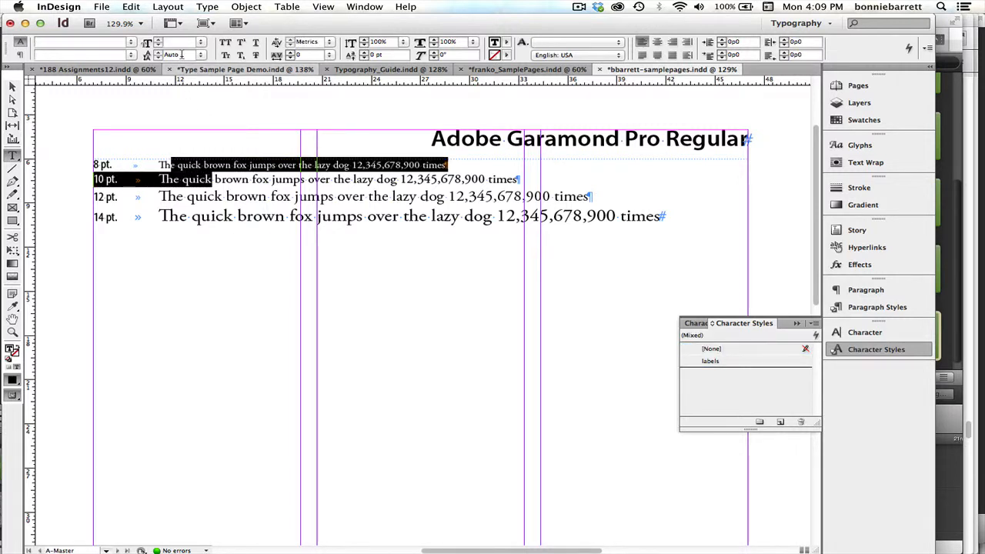
{"action": "double_click", "coordinate": [192, 196]}
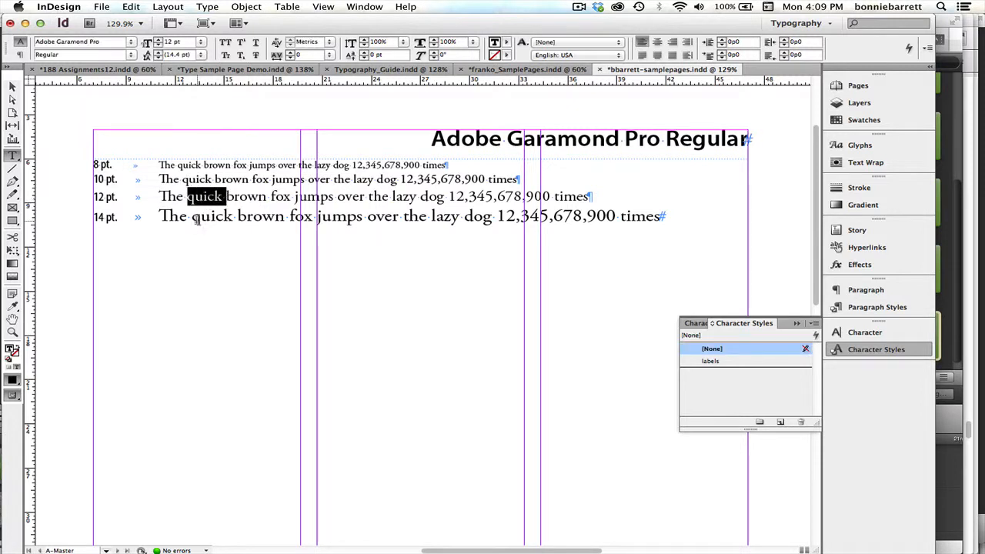
{"action": "left_click_drag", "start_coordinate": [179, 217], "coordinate": [232, 217]}
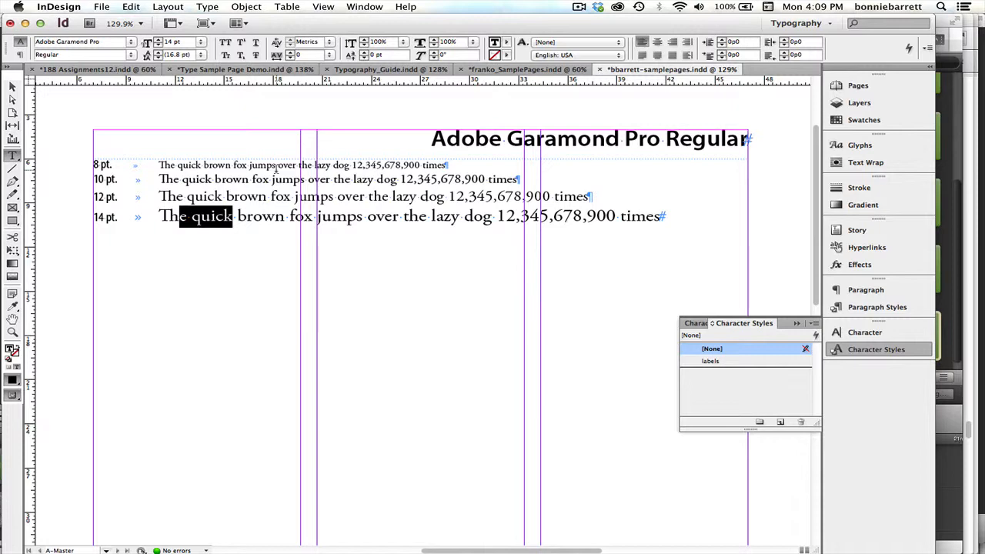
Switch to the Type Sample Page Demo document and examine the large character showing below its "36 pt." label.
{"action": "left_click", "coordinate": [285, 71]}
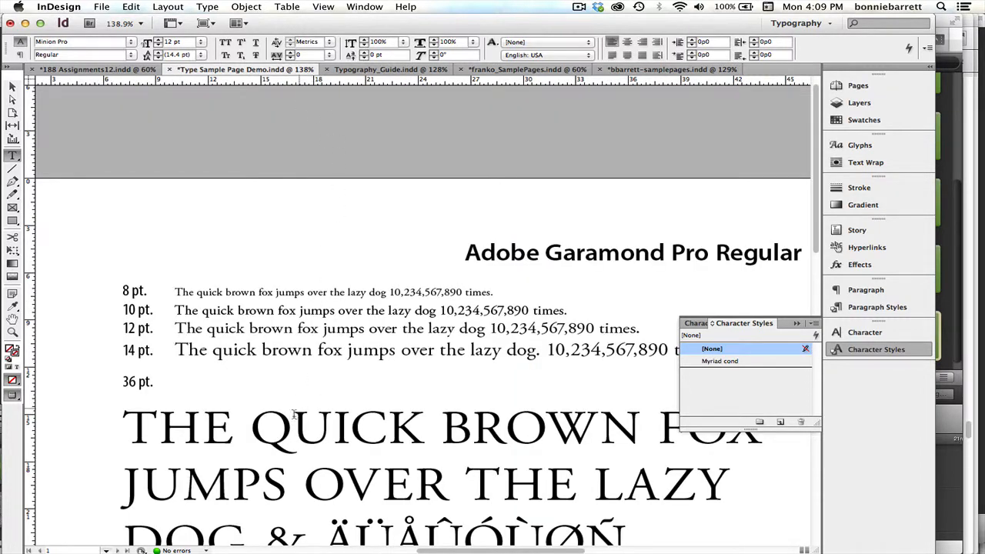
{"action": "left_click", "coordinate": [12, 305]}
{"action": "left_click", "coordinate": [13, 331]}
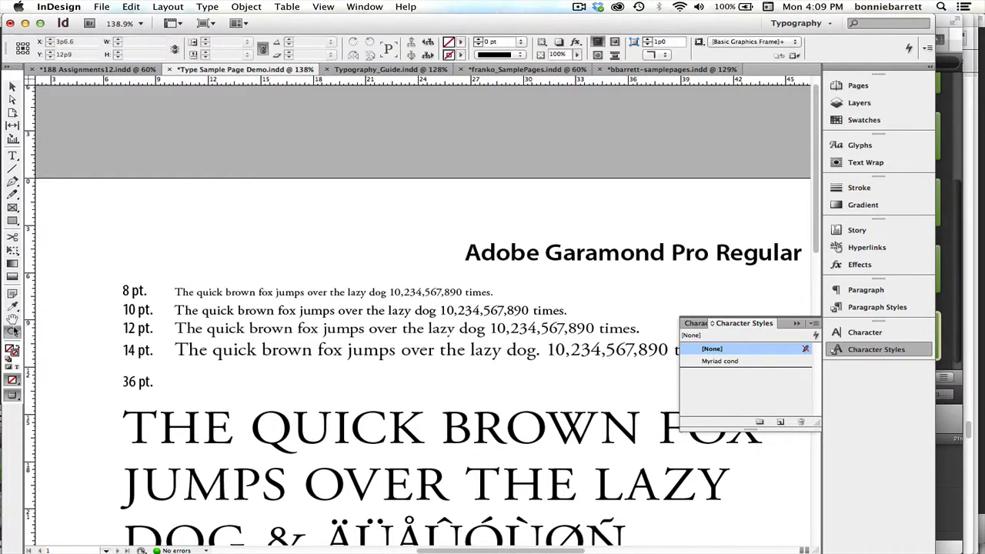
{"action": "left_click_drag", "start_coordinate": [281, 453], "coordinate": [278, 125]}
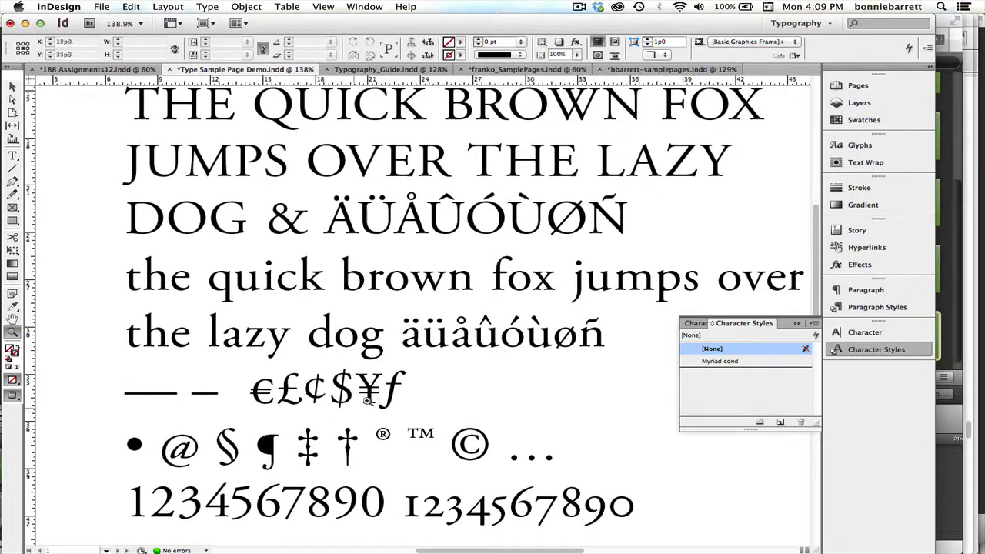